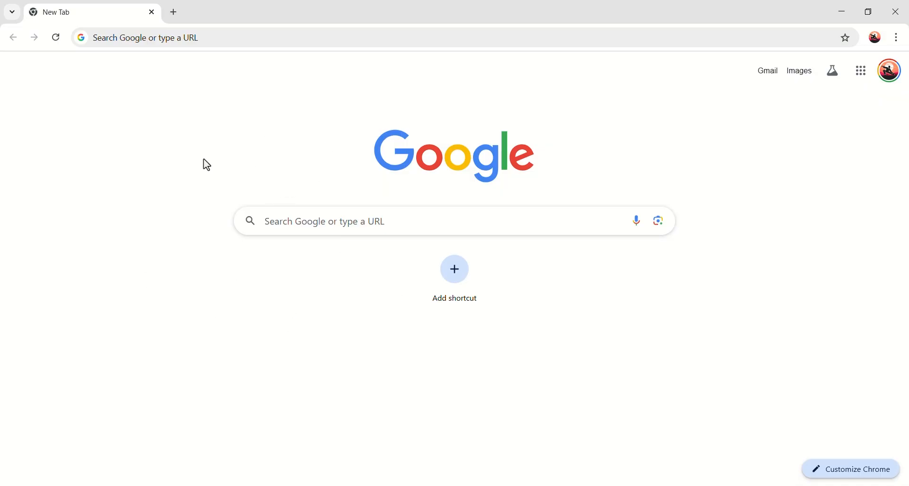
# Step: Load jimfahaddigital.com/besthost in Chrome to reach Hostinger's managed WordPress hosting offer
pyautogui.click(287, 39)
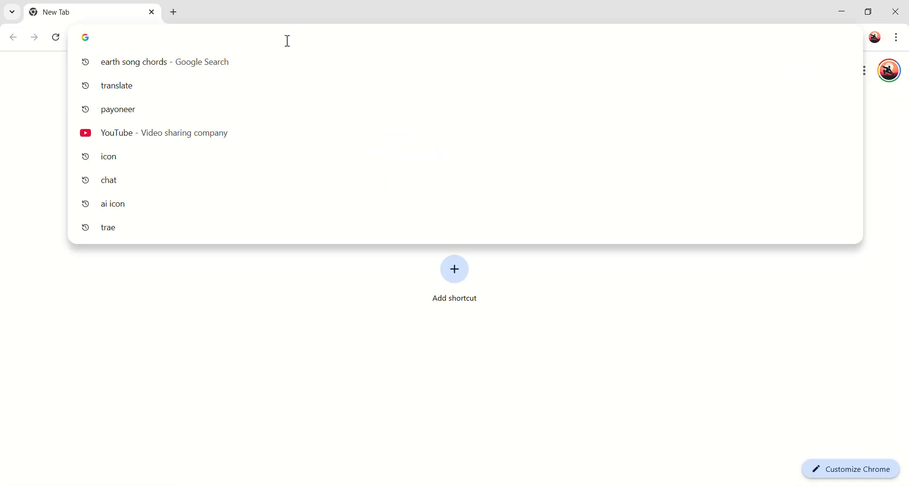
pyautogui.write('jimfahad')
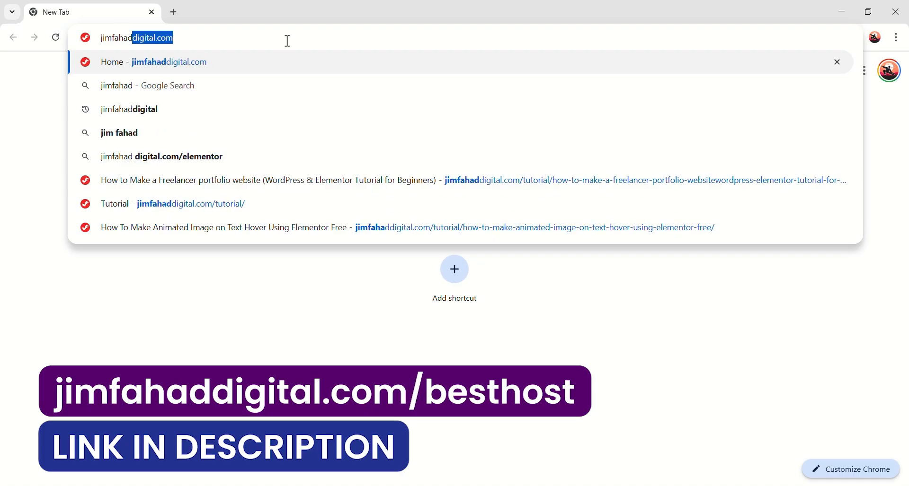
pyautogui.write('digital.com')
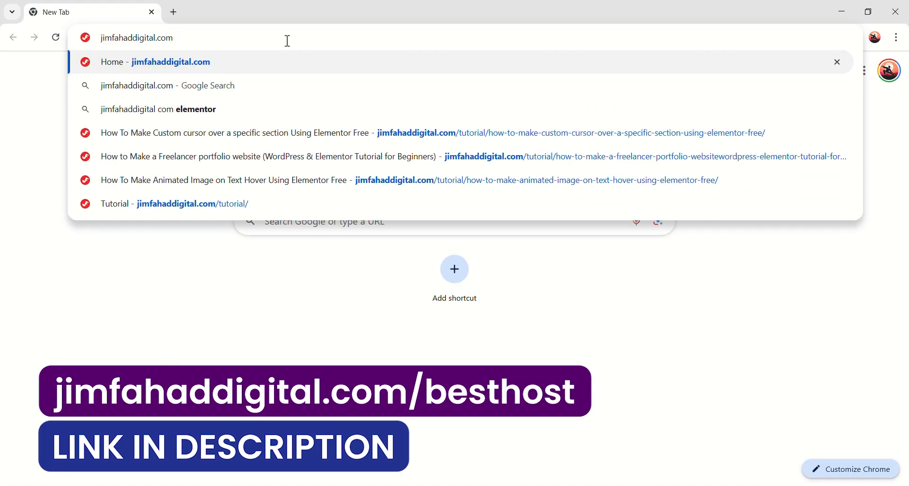
pyautogui.write('/besthost')
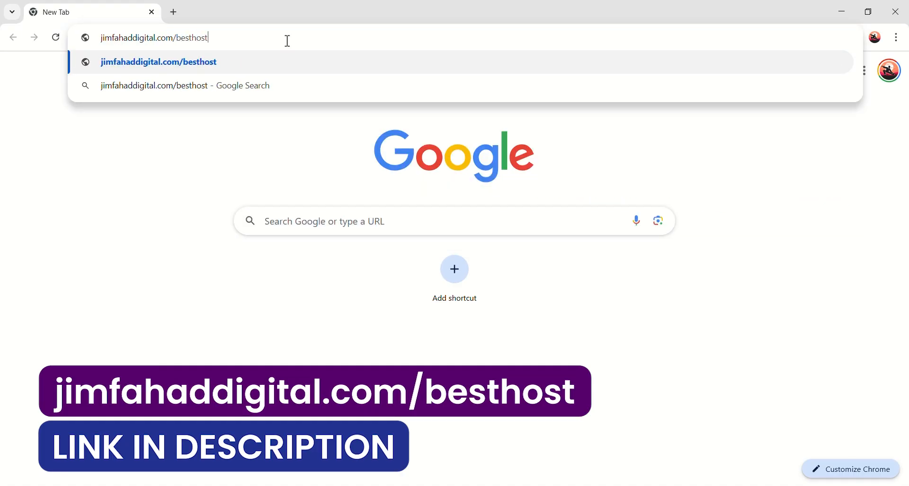
pyautogui.press('Return')
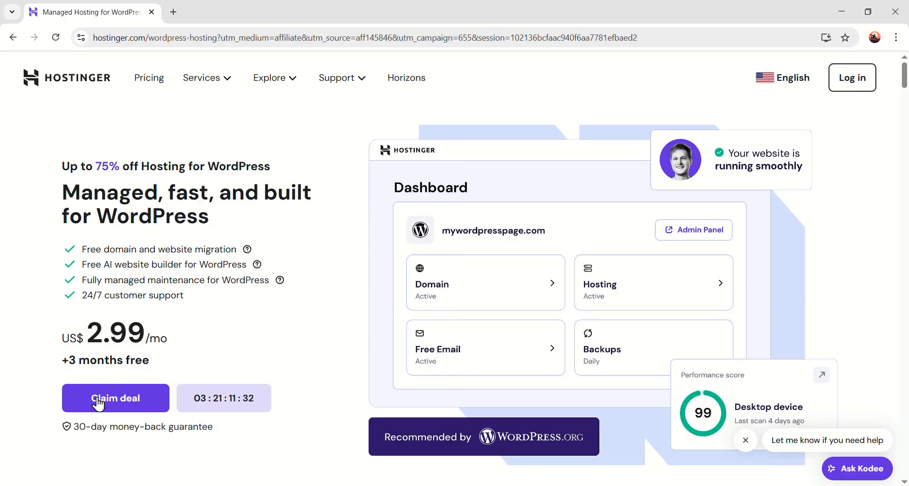
# Step: Claim the deal and compare plans, picking Premium Web Hosting at US$ 2.99/month for 48 months
pyautogui.click(141, 407)
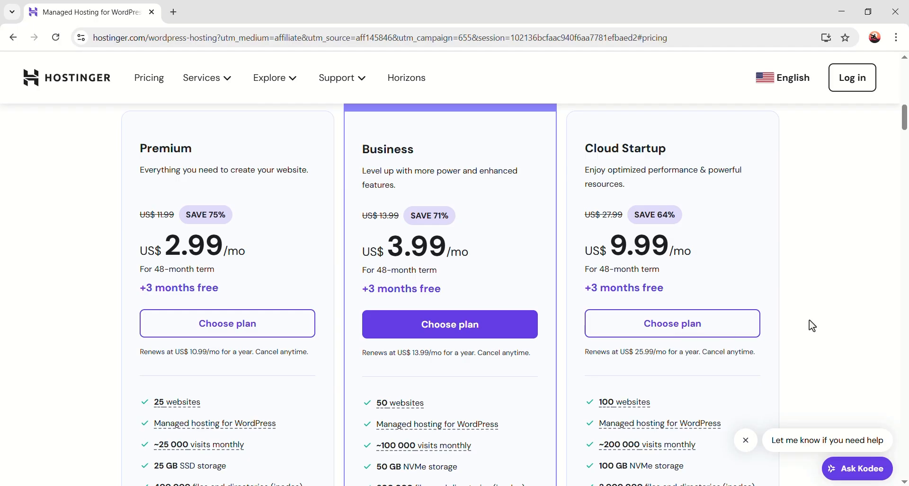
pyautogui.scroll(1, 470, 312)
pyautogui.scroll(-1, 411, 344)
pyautogui.scroll(-1, 266, 280)
pyautogui.scroll(1, 266, 243)
pyautogui.scroll(-1, 232, 309)
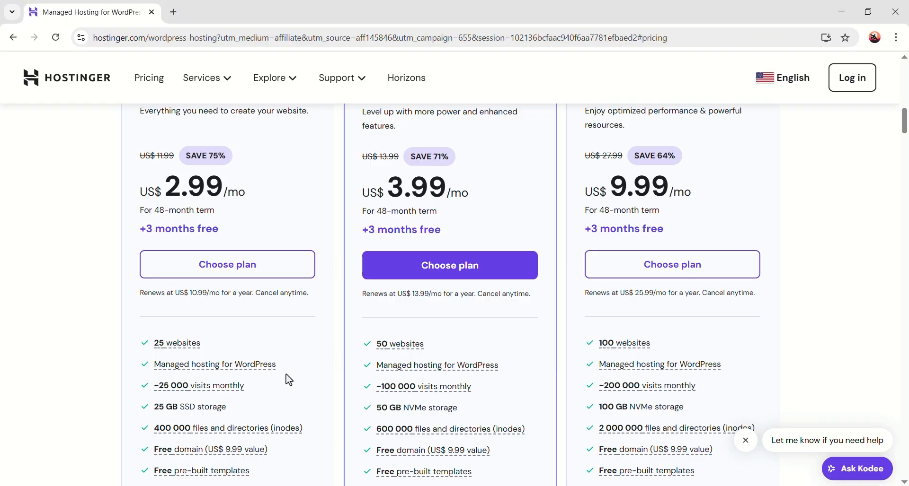
pyautogui.scroll(-1, 283, 341)
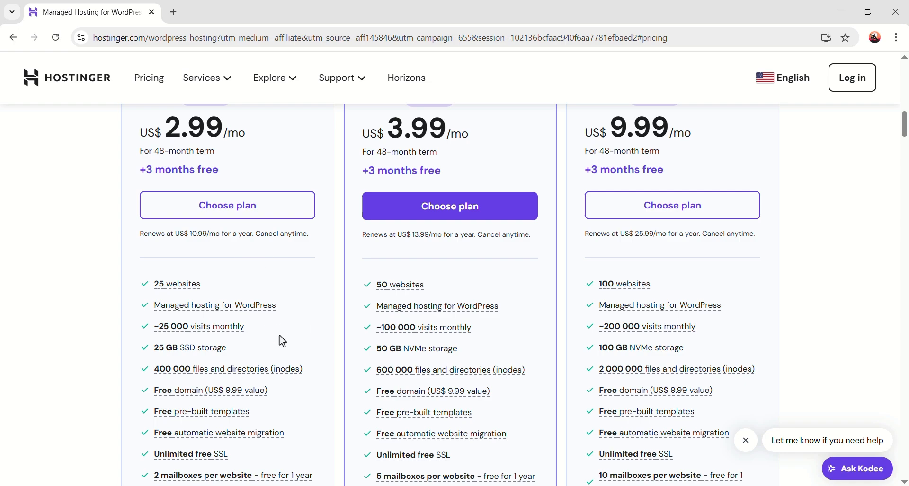
pyautogui.scroll(-2, 282, 341)
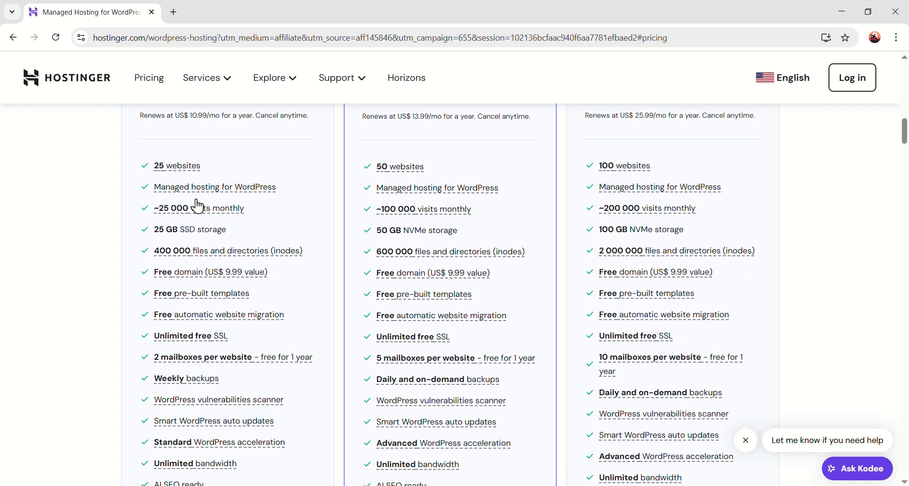
pyautogui.scroll(-2, 239, 234)
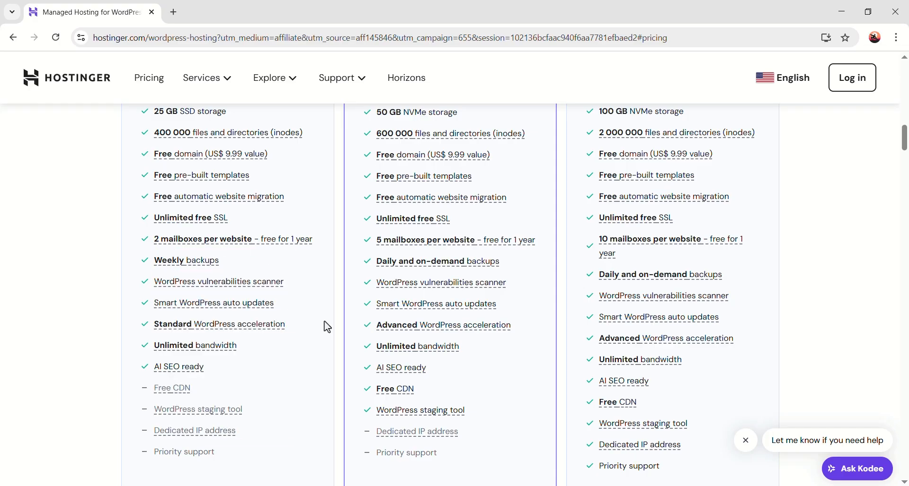
pyautogui.scroll(6, 285, 298)
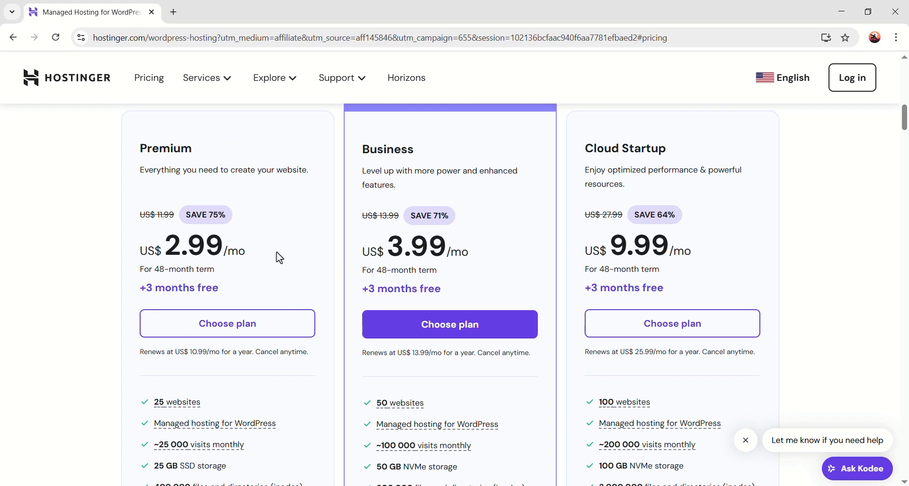
pyautogui.scroll(-5, 438, 389)
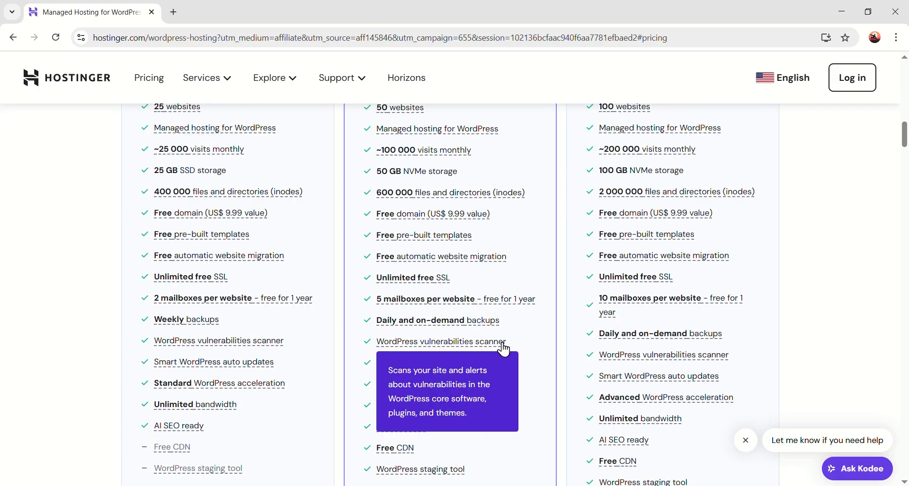
pyautogui.scroll(5, 287, 281)
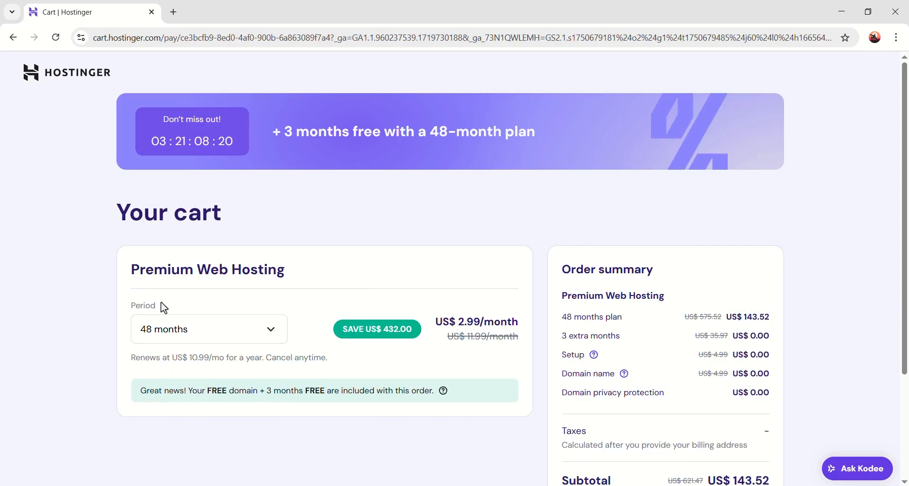
# Step: Try 1-month and 48-month billing, then settle on a 12-month period
pyautogui.click(272, 332)
pyautogui.scroll(-1, 194, 353)
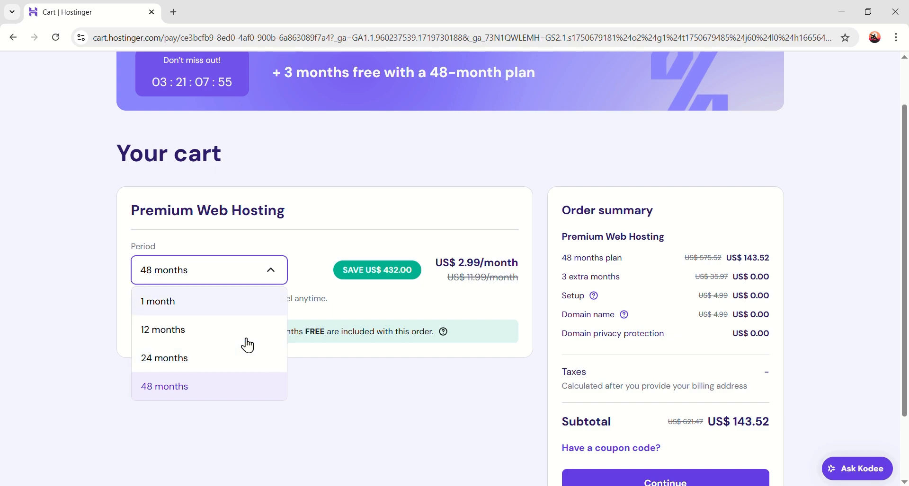
pyautogui.click(186, 302)
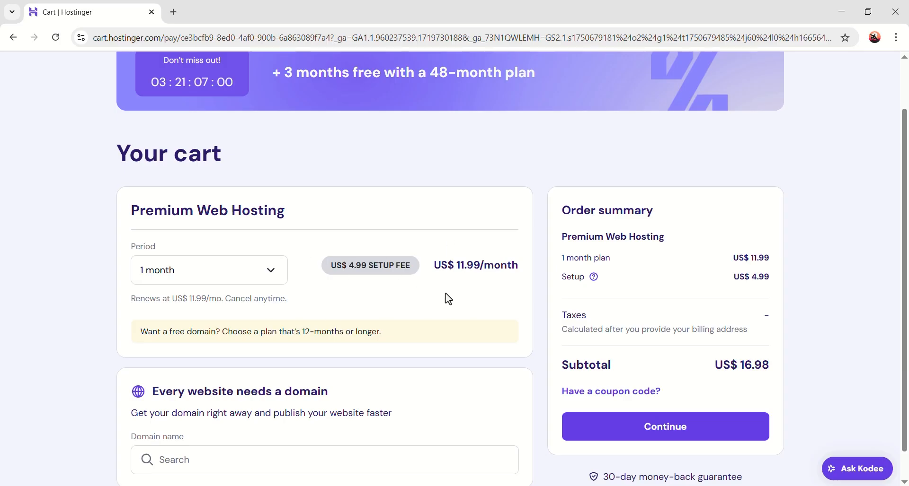
pyautogui.click(274, 279)
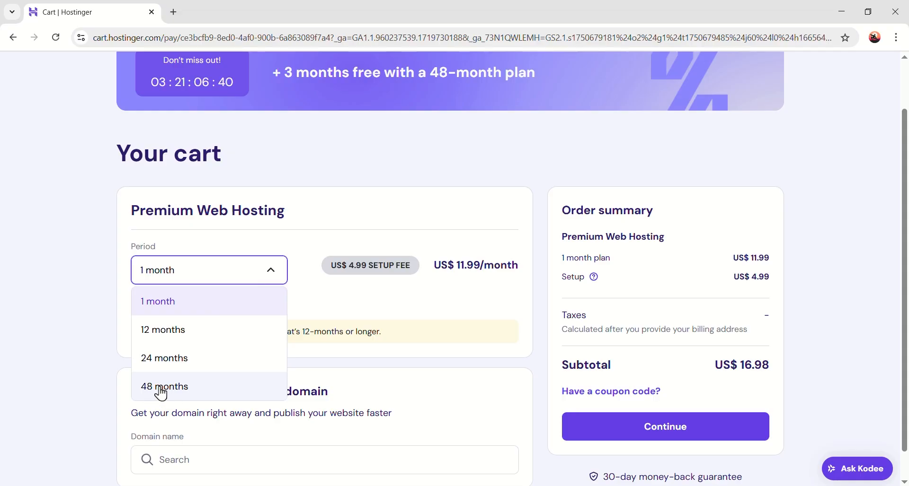
pyautogui.click(186, 394)
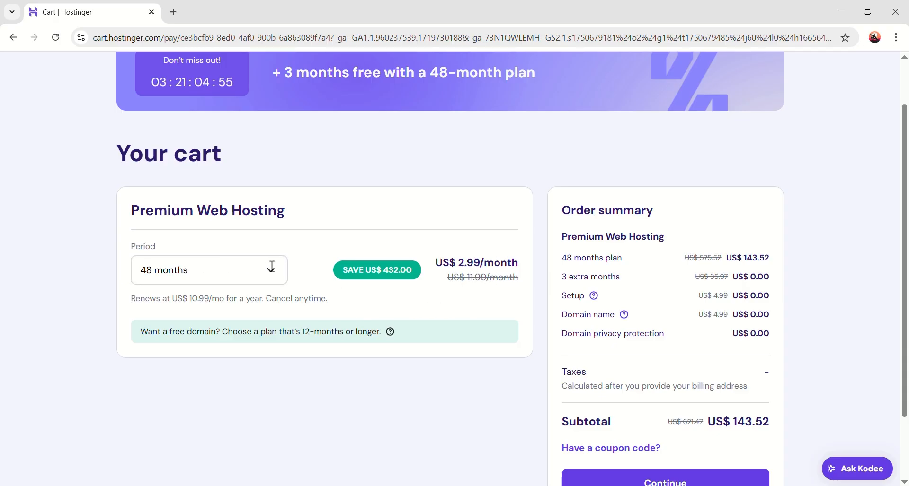
pyautogui.click(271, 266)
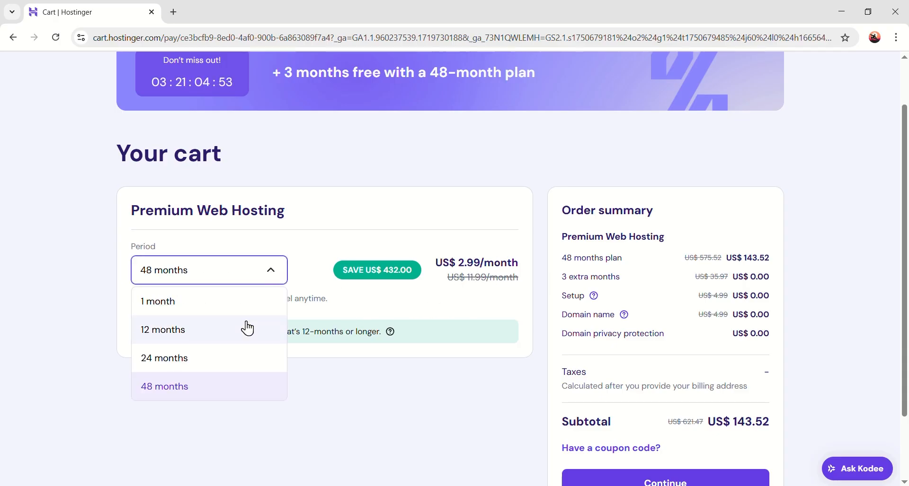
pyautogui.click(207, 339)
# Step: Check the US$ 47.88 12-month subtotal and reveal the coupon code field
pyautogui.scroll(-2, 905, 240)
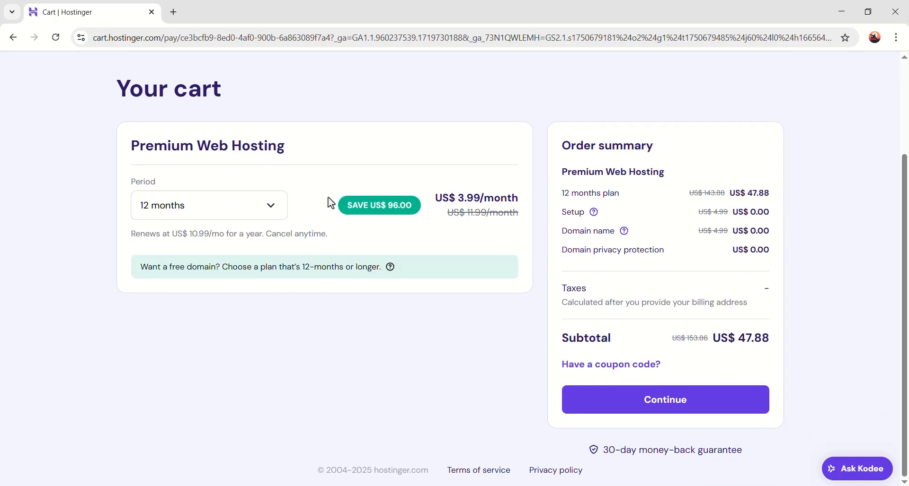
pyautogui.moveTo(748, 194); pyautogui.dragTo(782, 199)
pyautogui.click(734, 251)
pyautogui.click(626, 367)
# Step: Apply the JFD10 coupon, lowering the subtotal to US$ 43.09
pyautogui.scroll(-1, 619, 412)
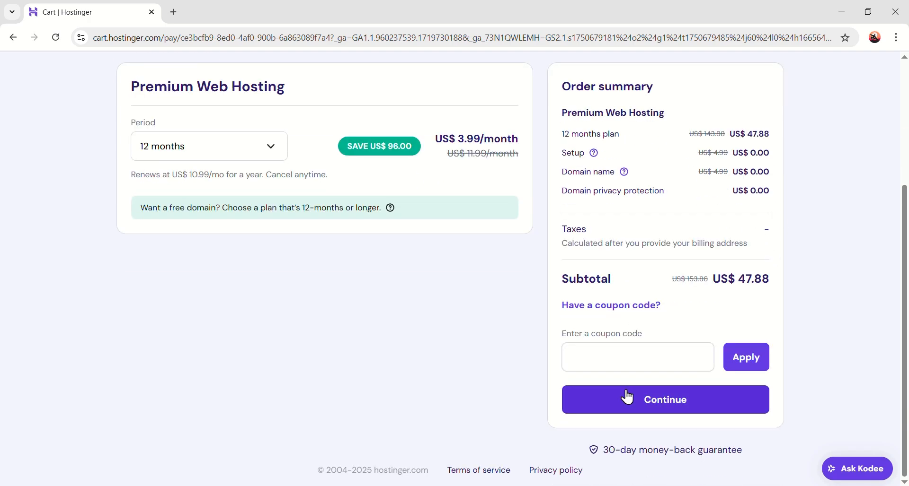
pyautogui.click(627, 354)
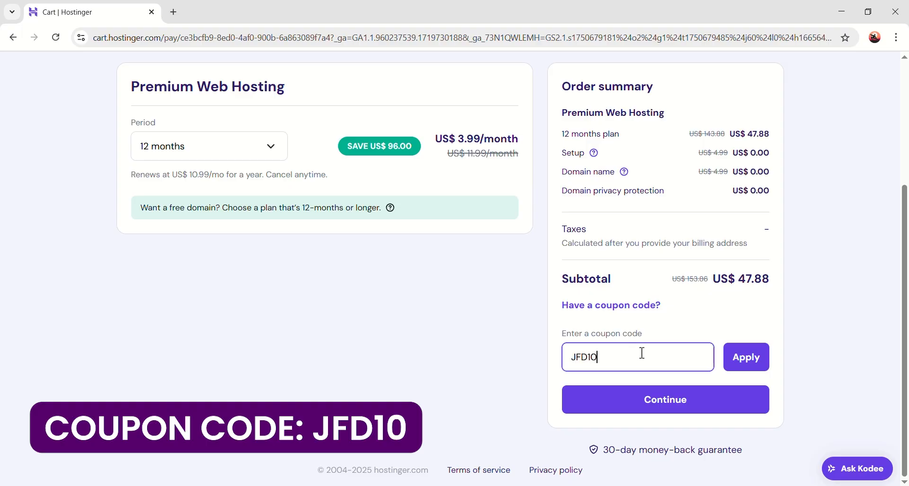
pyautogui.click(746, 358)
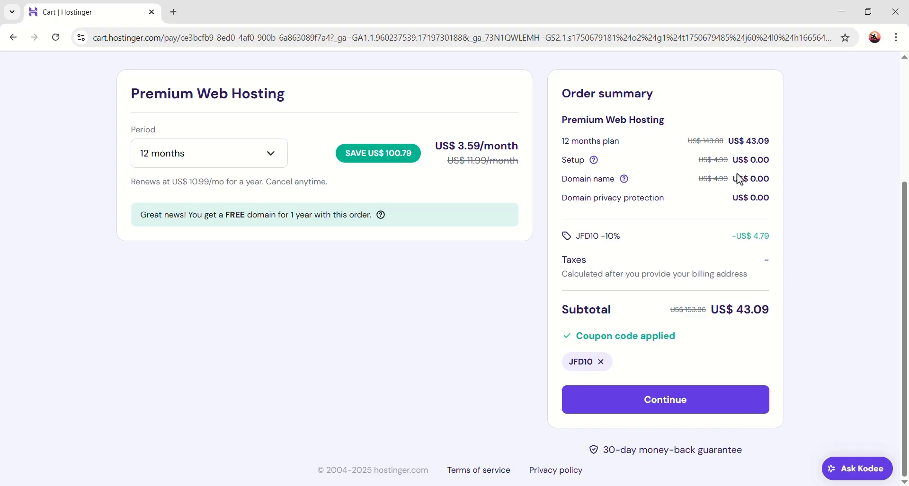
pyautogui.doubleClick(750, 142)
pyautogui.click(778, 167)
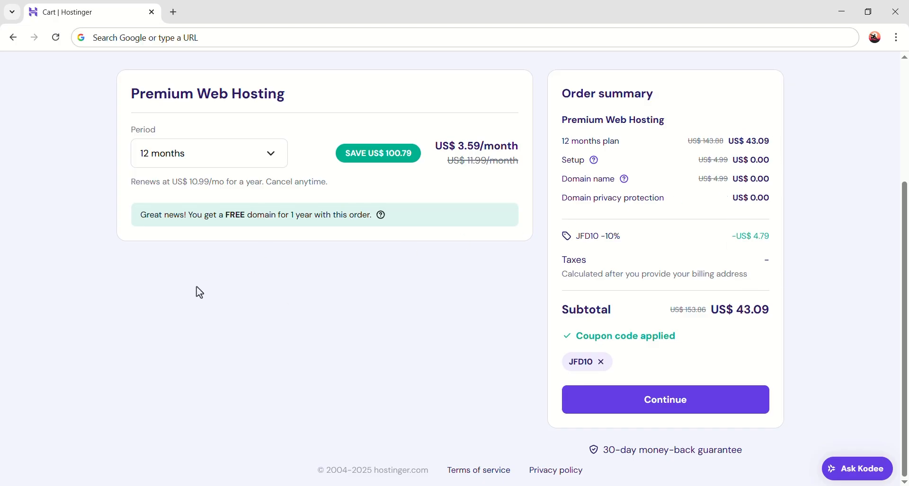
# Step: Paste the affiliate link into the address bar, then continue from the cart to checkout
pyautogui.click(224, 38)
pyautogui.write('jimfahaddigital.com/besthost')
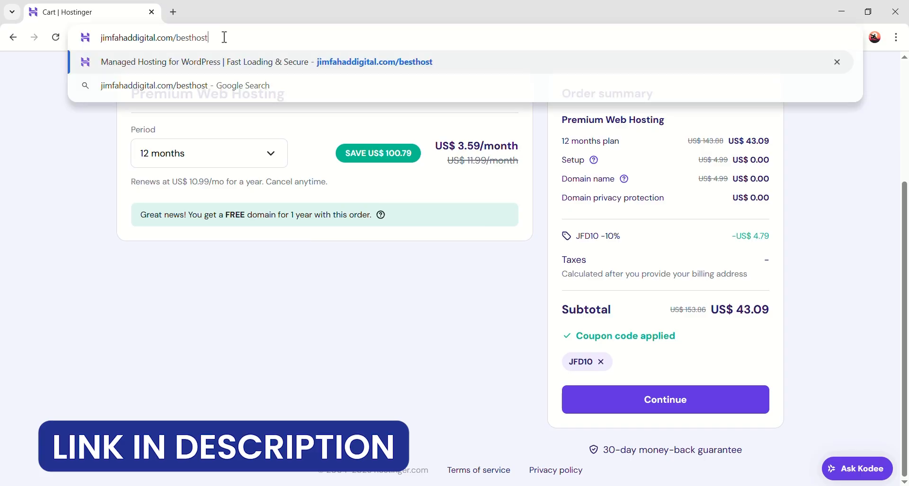
pyautogui.moveTo(229, 38); pyautogui.dragTo(84, 37)
pyautogui.click(391, 37)
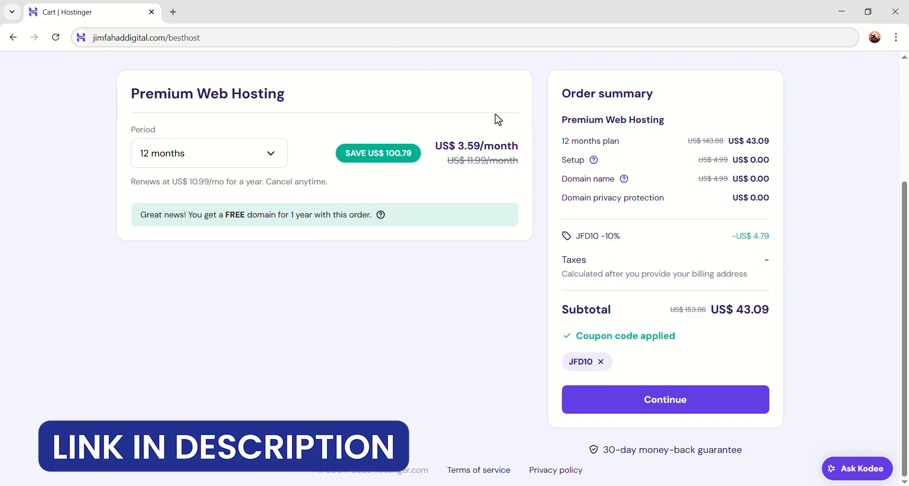
pyautogui.click(497, 119)
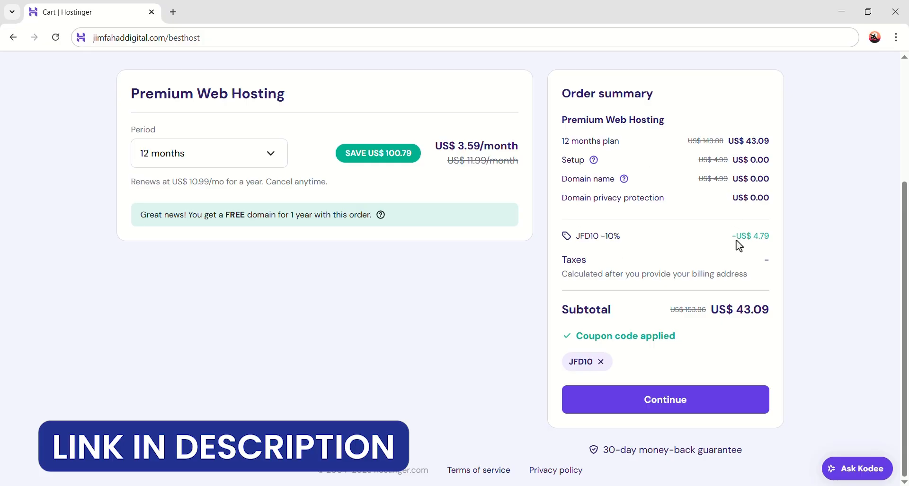
pyautogui.click(669, 400)
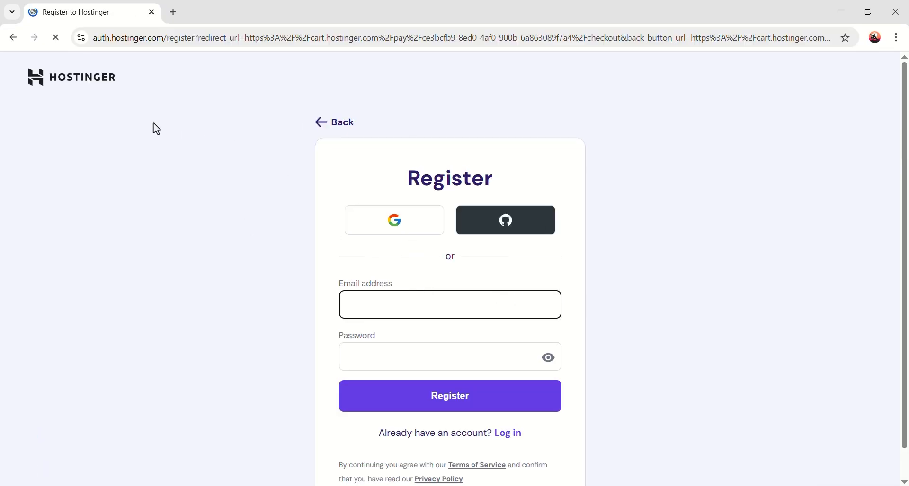
# Step: Fill in the account e-mail from saved suggestions and move on to the password
pyautogui.click(384, 306)
pyautogui.click(376, 350)
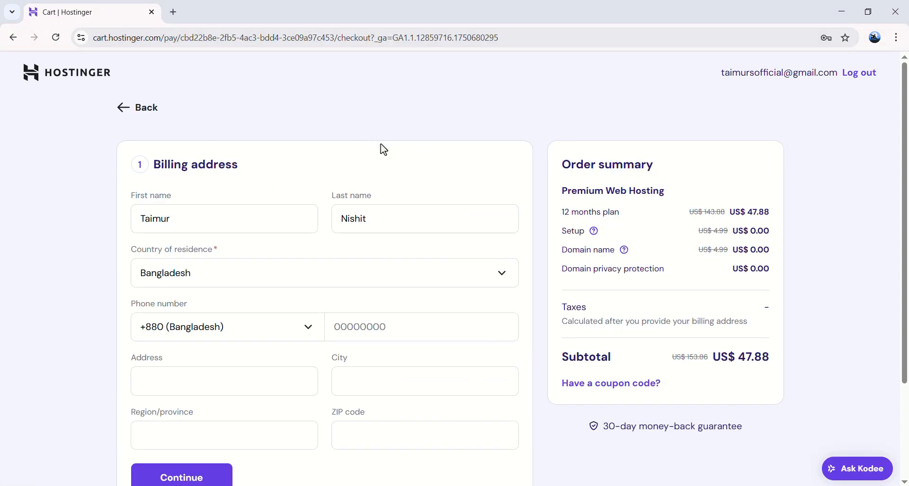
pyautogui.scroll(-2, 211, 335)
pyautogui.scroll(2, 280, 318)
# Step: Enter the billing address city and ZIP code and submit the address
pyautogui.click(210, 435)
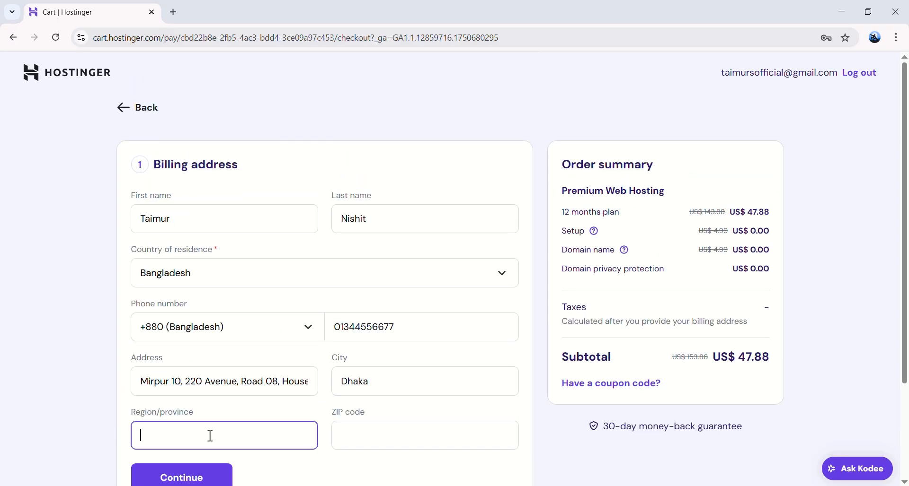
pyautogui.write('Dhaka')
pyautogui.click(387, 434)
pyautogui.write('6600')
pyautogui.scroll(-2, 325, 361)
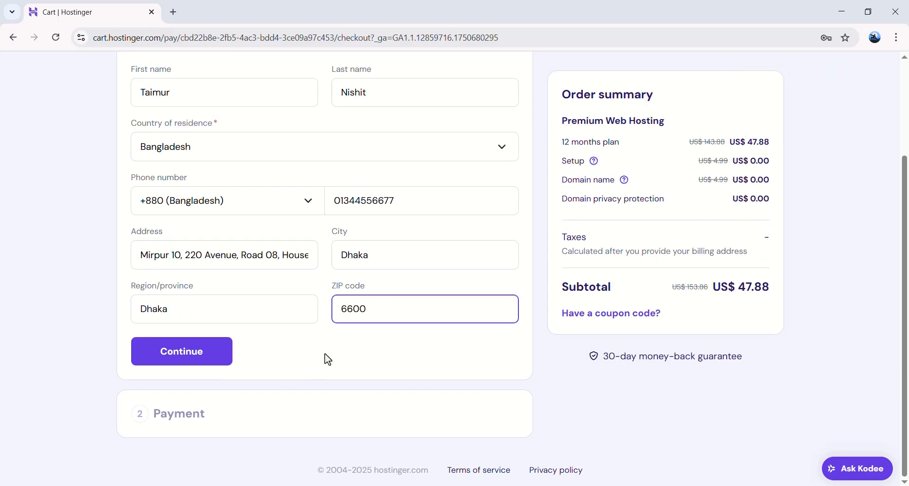
pyautogui.click(325, 361)
pyautogui.click(183, 358)
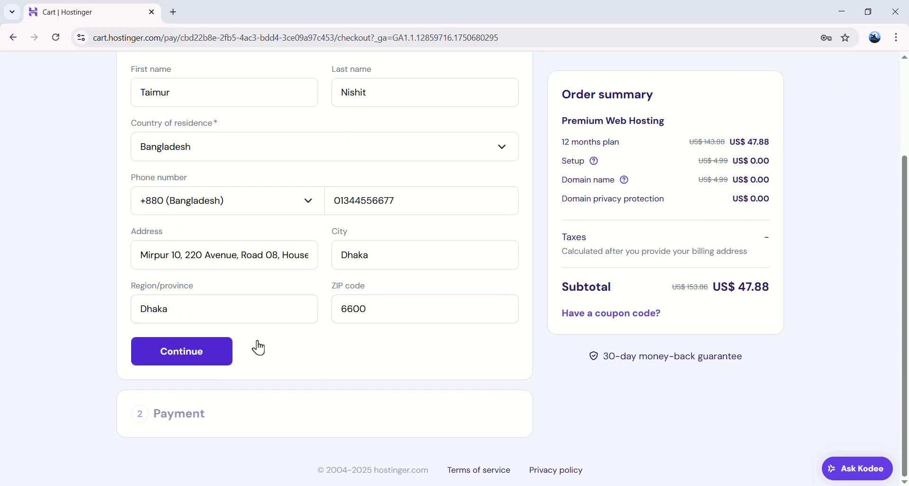
# Step: Pay by card with cardholder name, card number, expiry and CVC, and submit payment
pyautogui.click(286, 229)
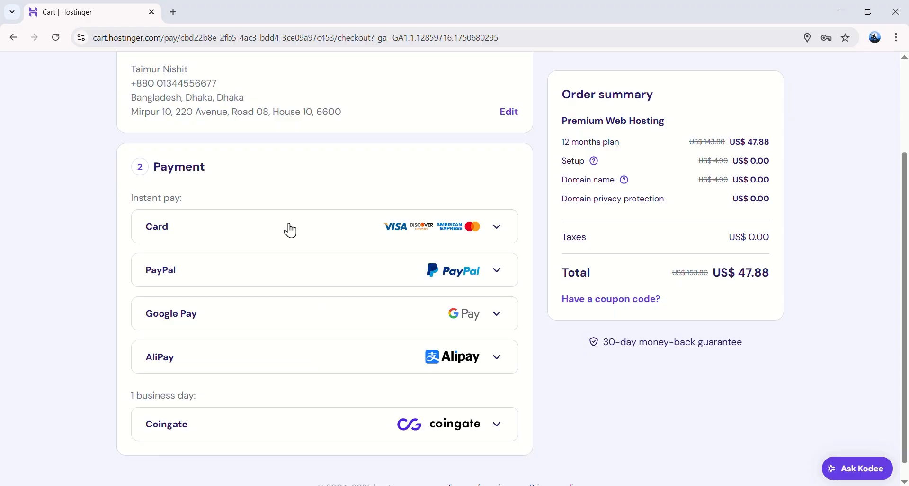
pyautogui.click(352, 215)
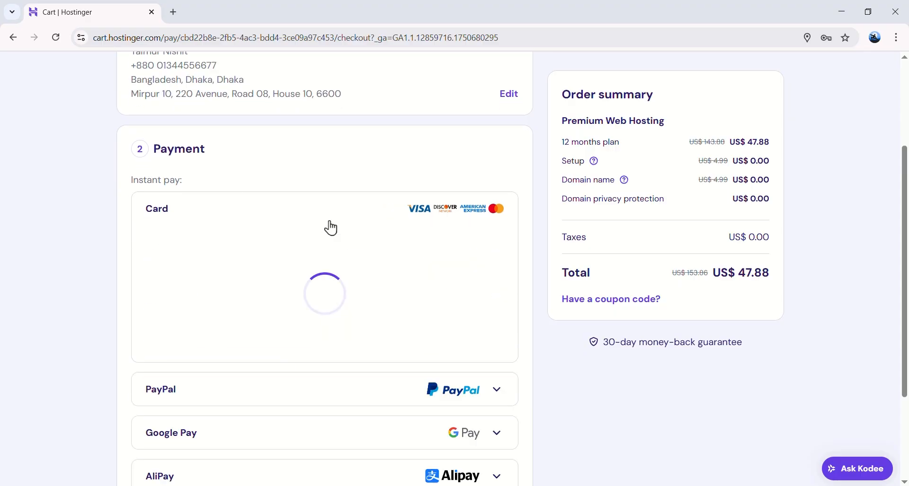
pyautogui.write('shit')
pyautogui.click(393, 266)
pyautogui.write('****************')
pyautogui.click(227, 318)
pyautogui.write('****')
pyautogui.click(337, 319)
pyautogui.write('***')
pyautogui.scroll(-1, 312, 308)
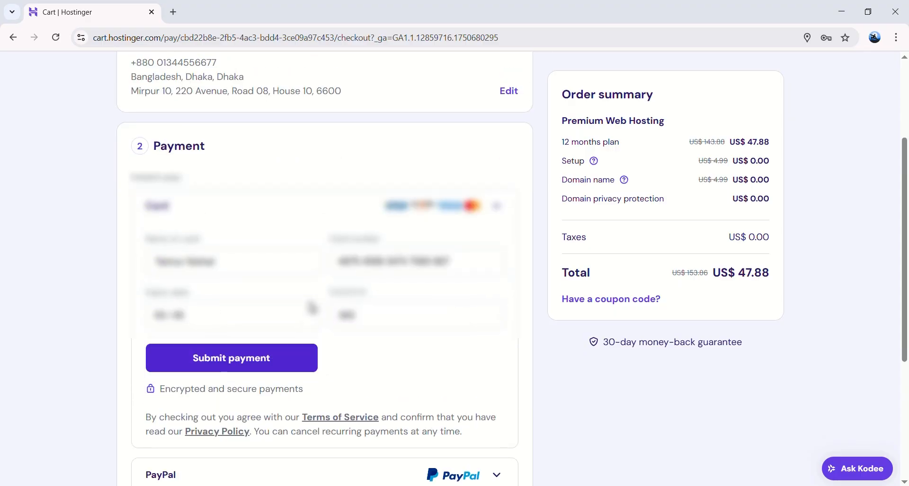
pyautogui.click(218, 303)
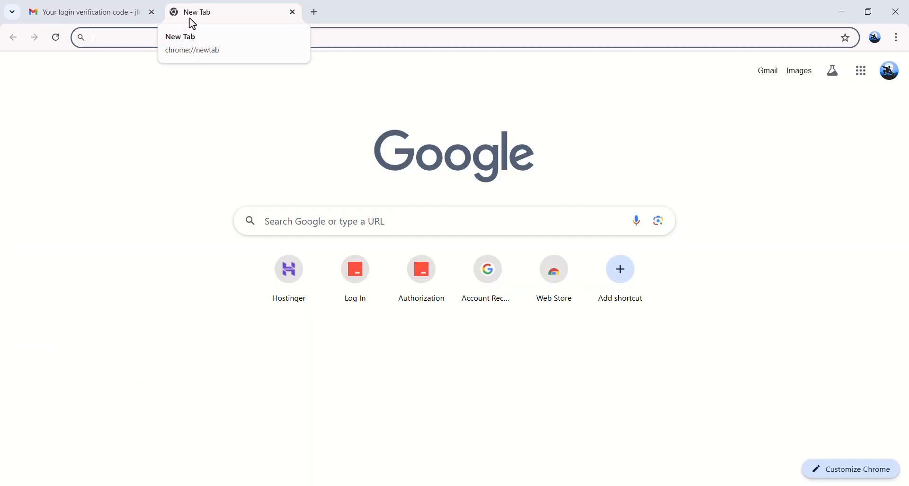
# Step: Go to hostinger.com, log in, and open Domains > Get a New Domain
pyautogui.write('hos')
pyautogui.press('End')
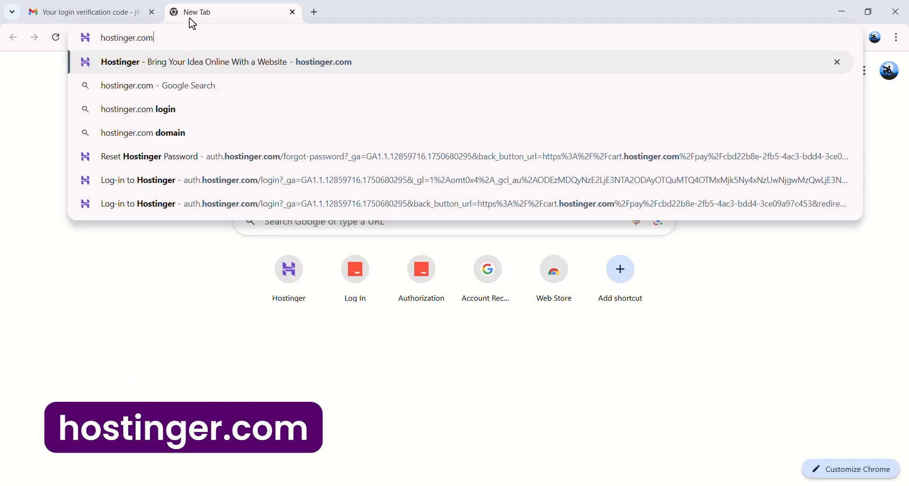
pyautogui.press('Return')
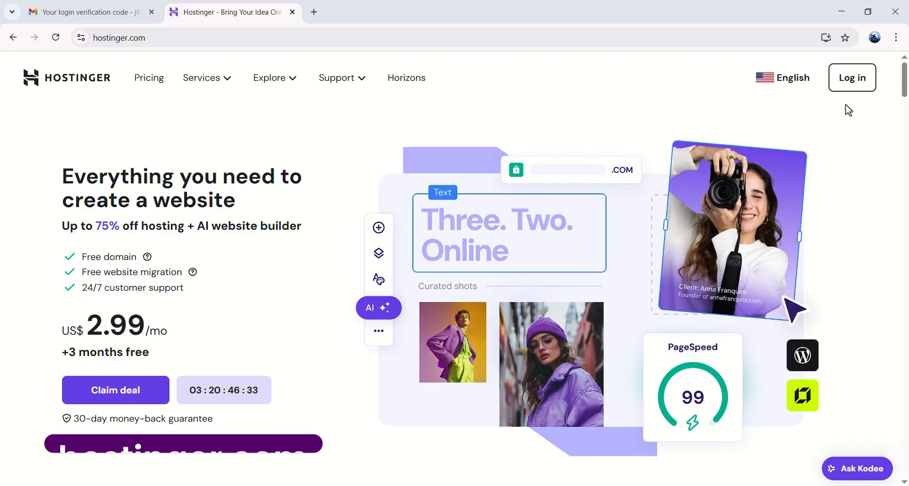
pyautogui.click(852, 78)
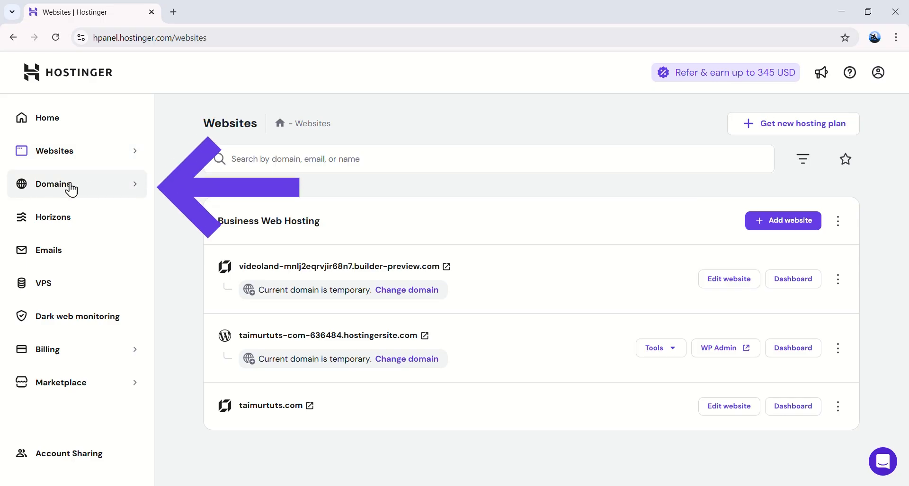
pyautogui.click(90, 187)
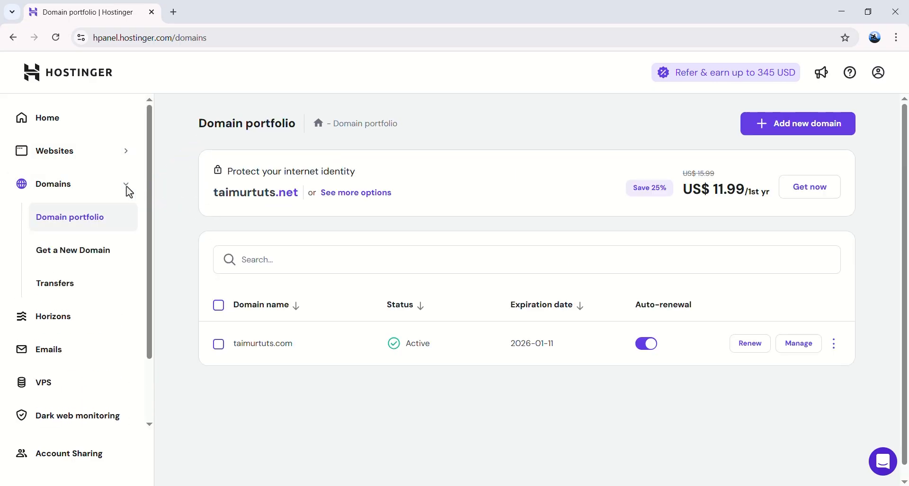
pyautogui.click(93, 253)
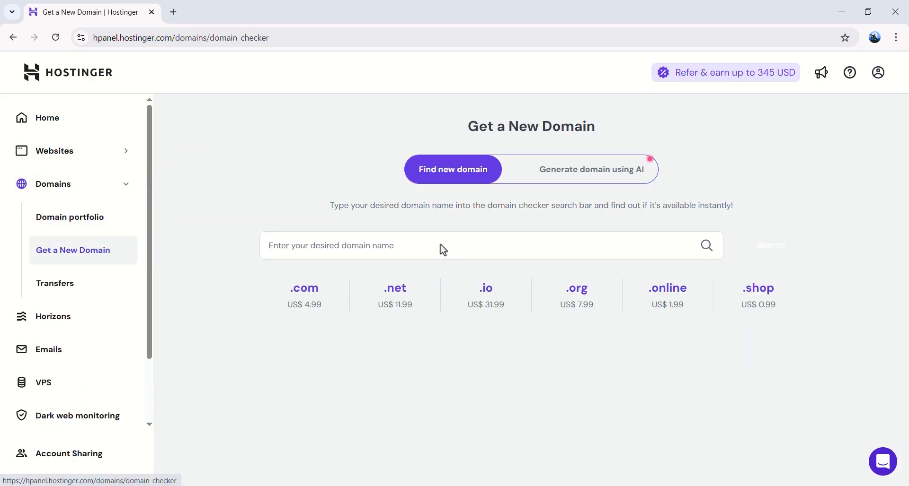
# Step: Search for thephotoland.com and confirm it is available at US$ 4.99 for the first year
pyautogui.click(423, 247)
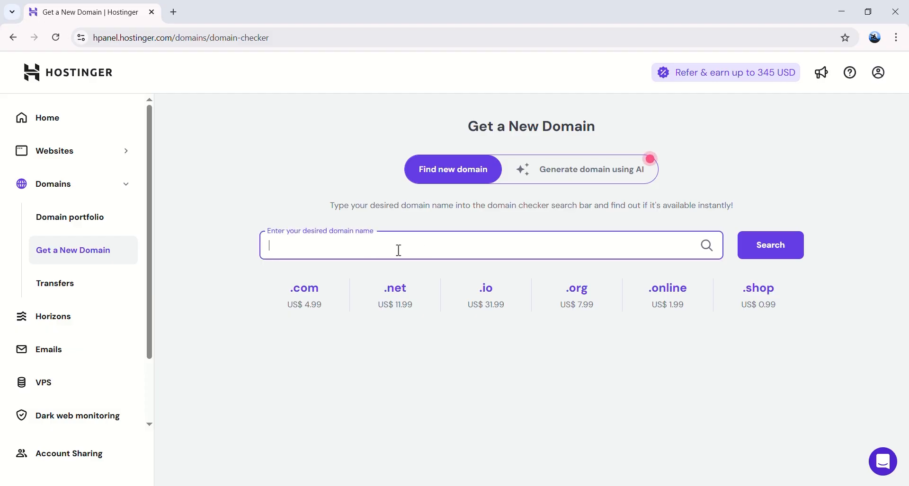
pyautogui.write('the')
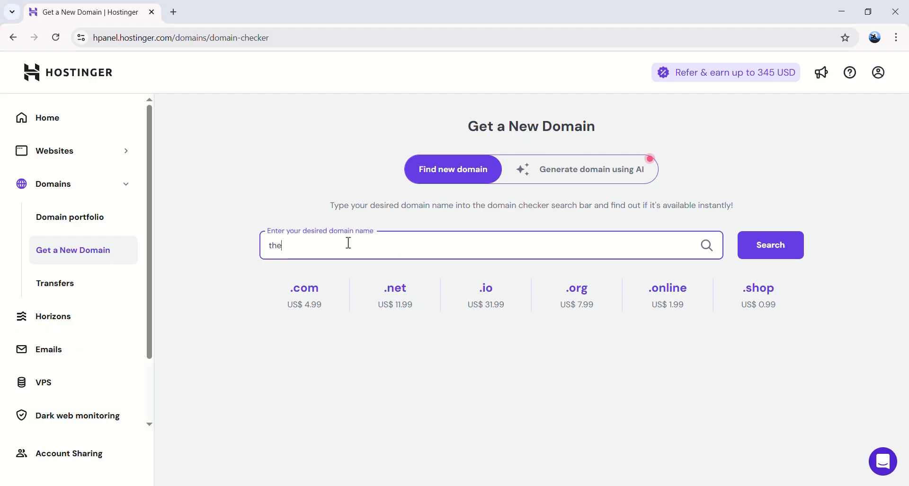
pyautogui.write('photoland.com')
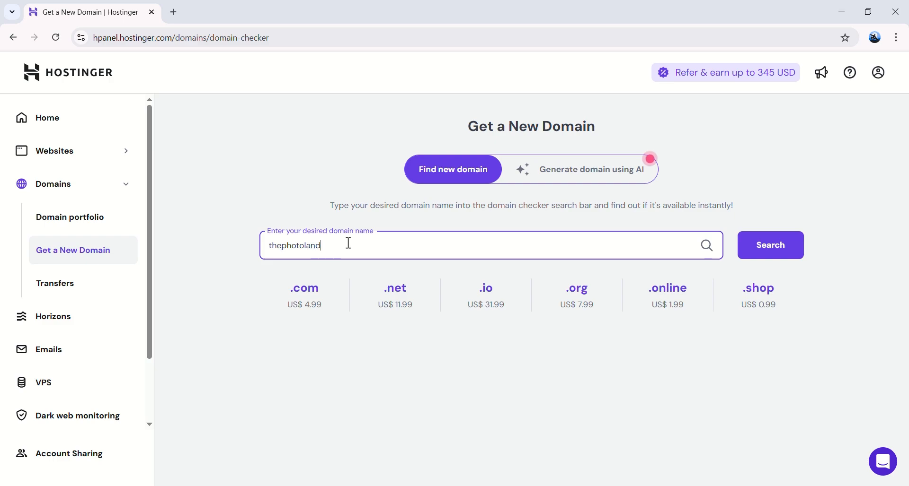
pyautogui.click(776, 246)
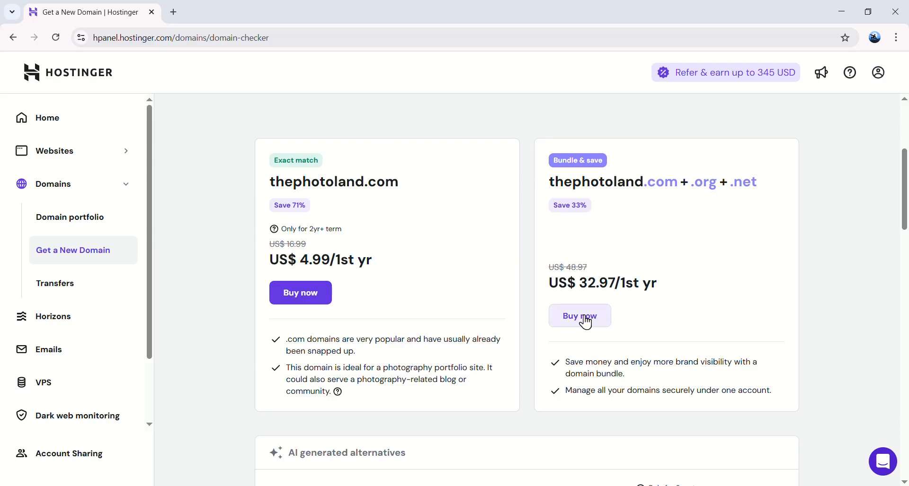
pyautogui.scroll(-8, 475, 243)
pyautogui.scroll(9, 365, 308)
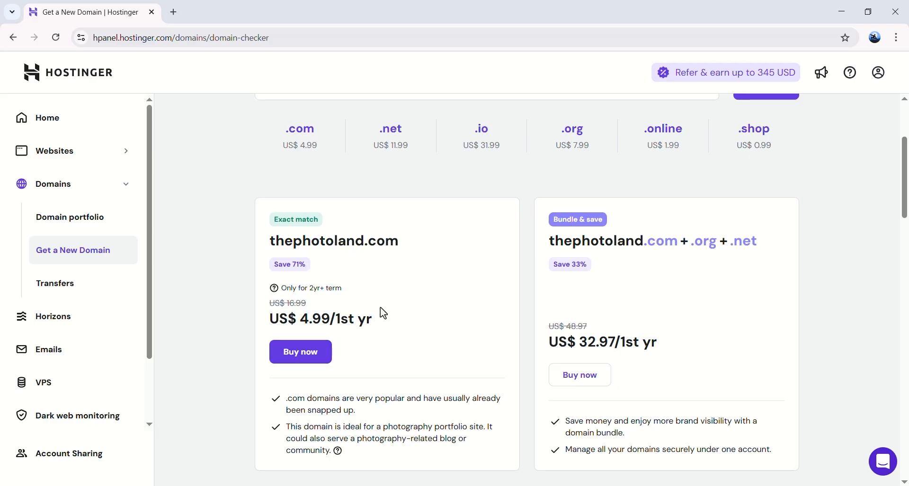
pyautogui.doubleClick(284, 248)
pyautogui.click(429, 301)
# Step: From the Websites list, add a new website built with Hostinger Website Builder
pyautogui.click(96, 161)
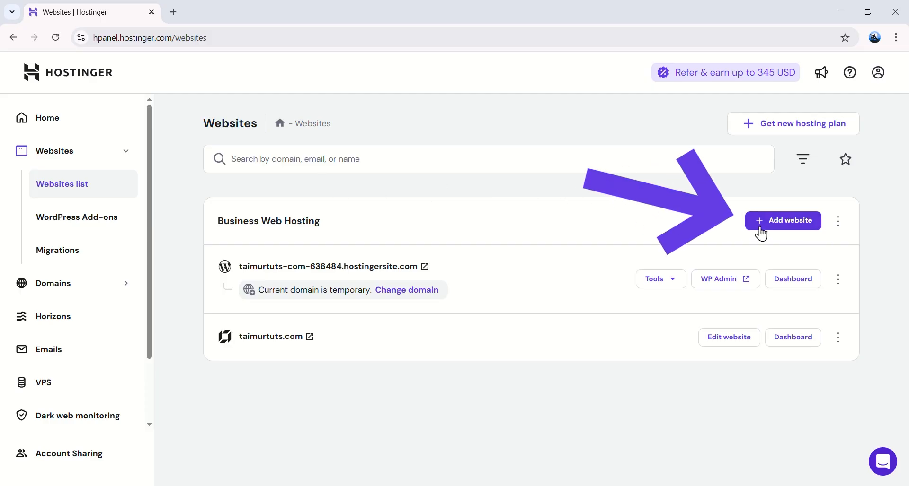
pyautogui.click(783, 228)
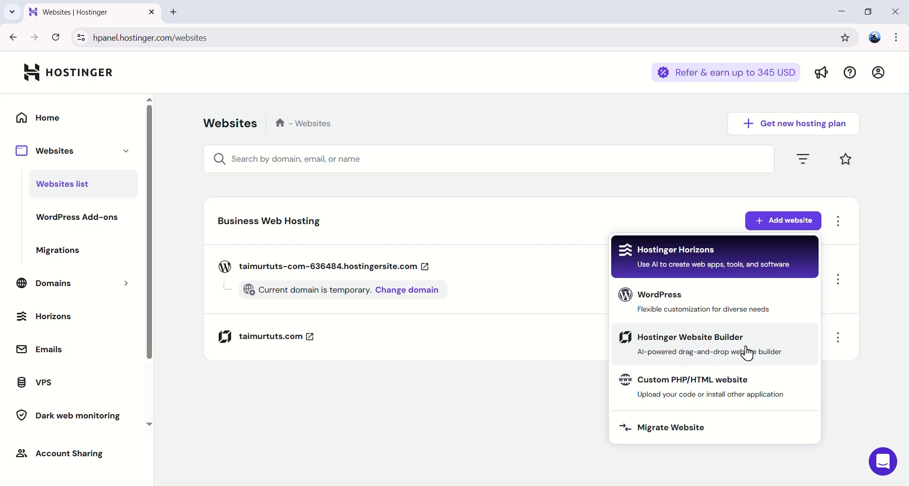
pyautogui.click(696, 352)
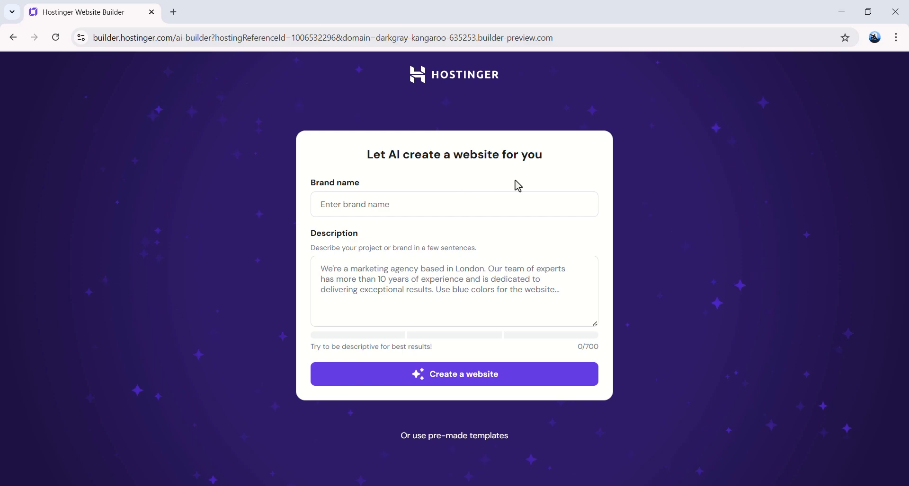
# Step: Enter brand name Photoland, paste the California photography team description, and generate the site
pyautogui.click(397, 205)
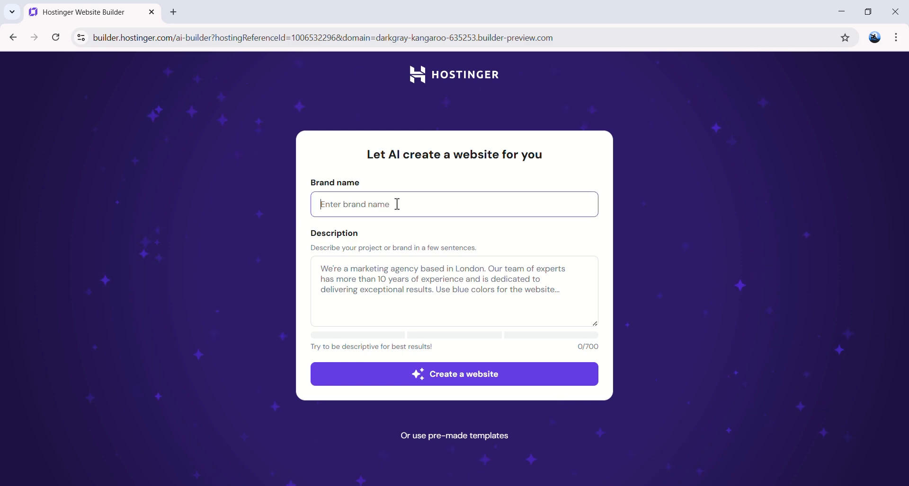
pyautogui.write('Photoland')
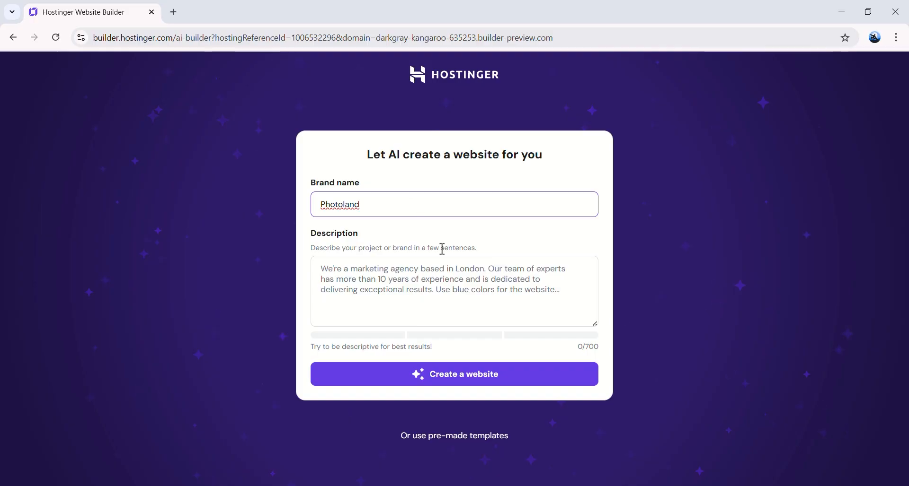
pyautogui.click(423, 290)
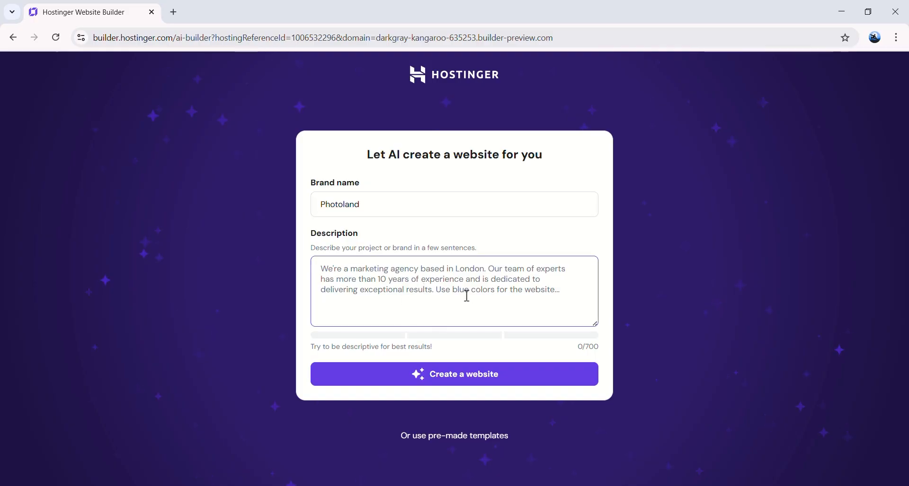
pyautogui.write("We're a photography team based in California with over 10 years of experience in weddings, portraits, events, and product shoots.")
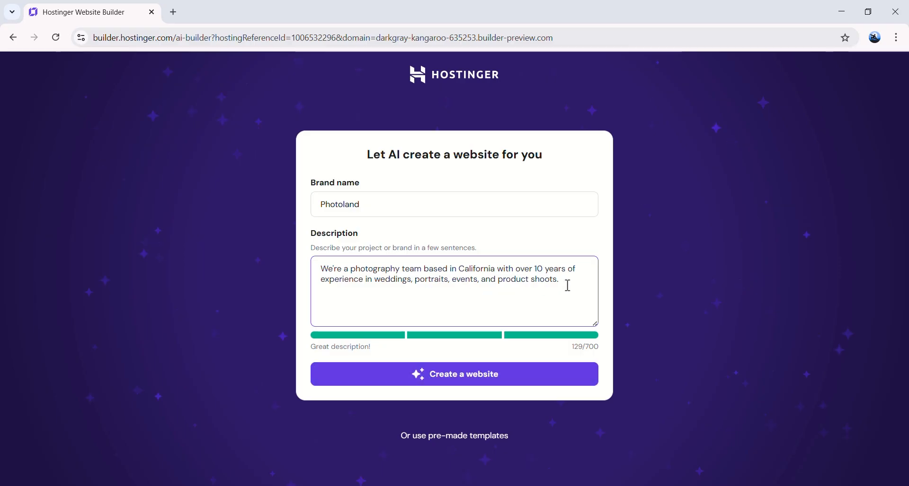
pyautogui.moveTo(564, 282); pyautogui.dragTo(434, 279)
pyautogui.moveTo(362, 268); pyautogui.dragTo(326, 268)
pyautogui.click(509, 297)
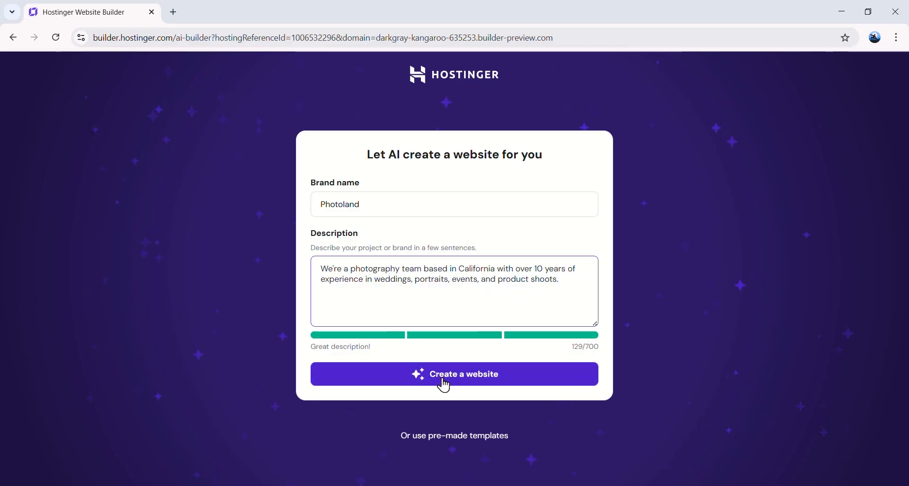
pyautogui.click(470, 388)
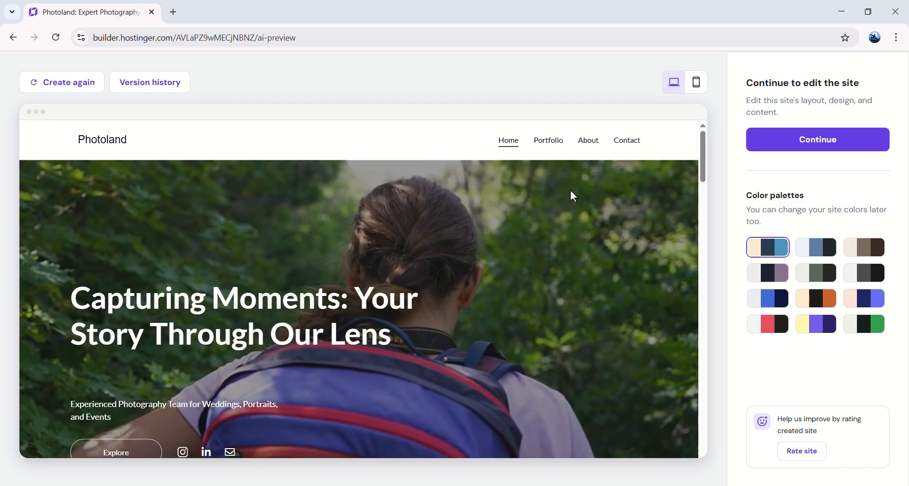
pyautogui.scroll(-7, 369, 254)
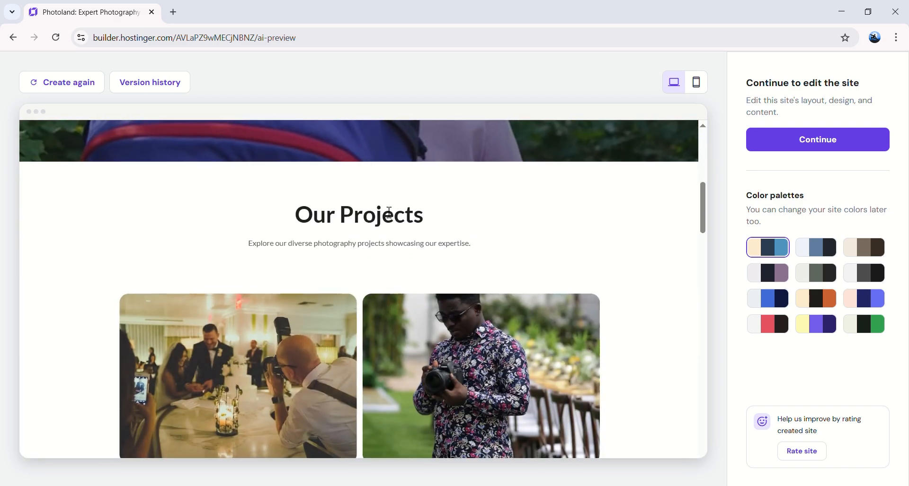
pyautogui.scroll(8, 312, 225)
pyautogui.scroll(-10, 445, 305)
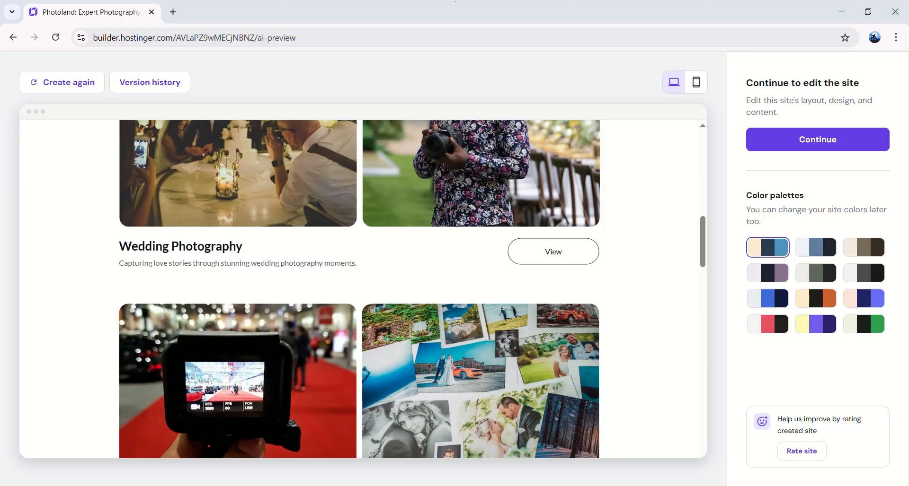
pyautogui.scroll(2, 247, 232)
pyautogui.scroll(-9, 197, 274)
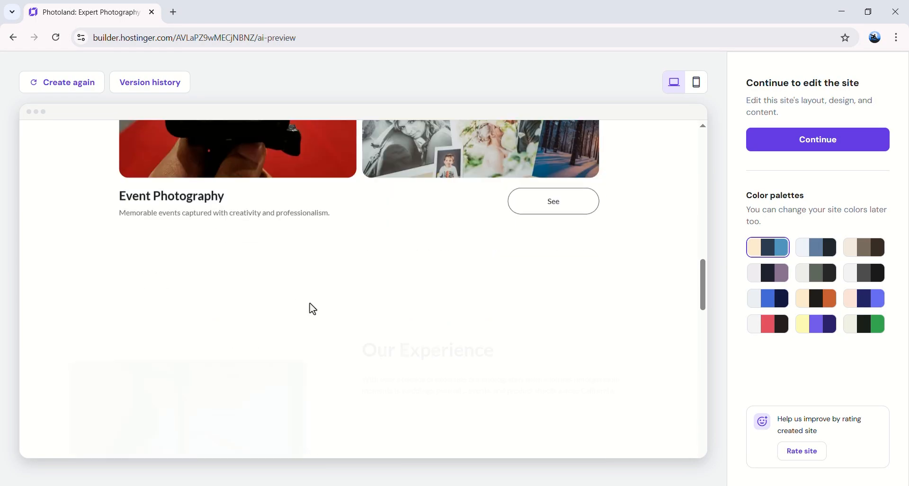
pyautogui.scroll(-10, 302, 285)
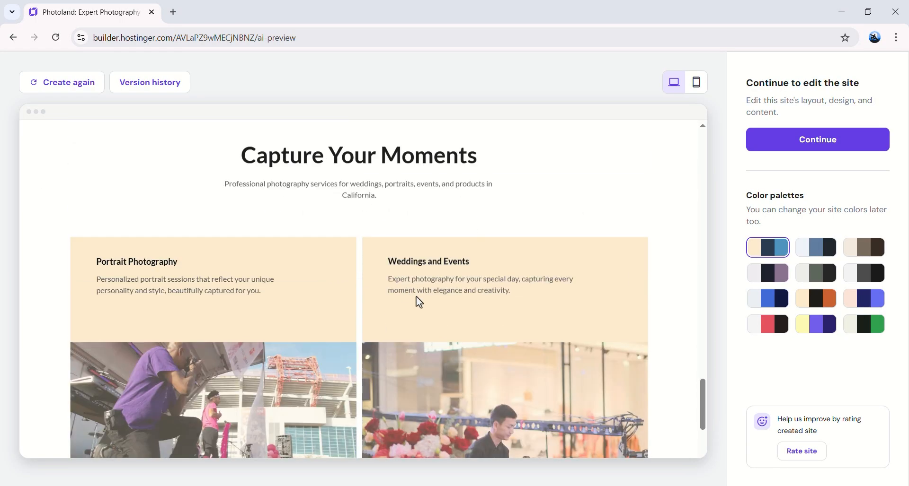
pyautogui.scroll(-3, 368, 294)
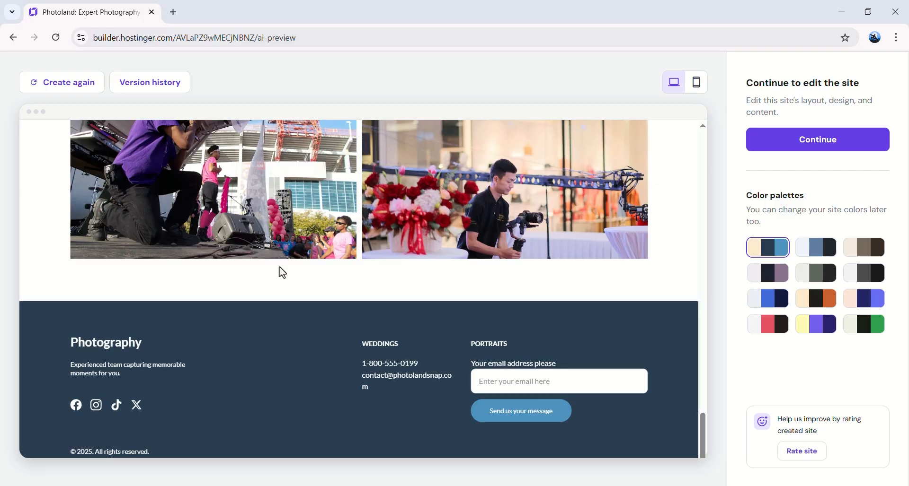
pyautogui.click(815, 247)
pyautogui.click(815, 273)
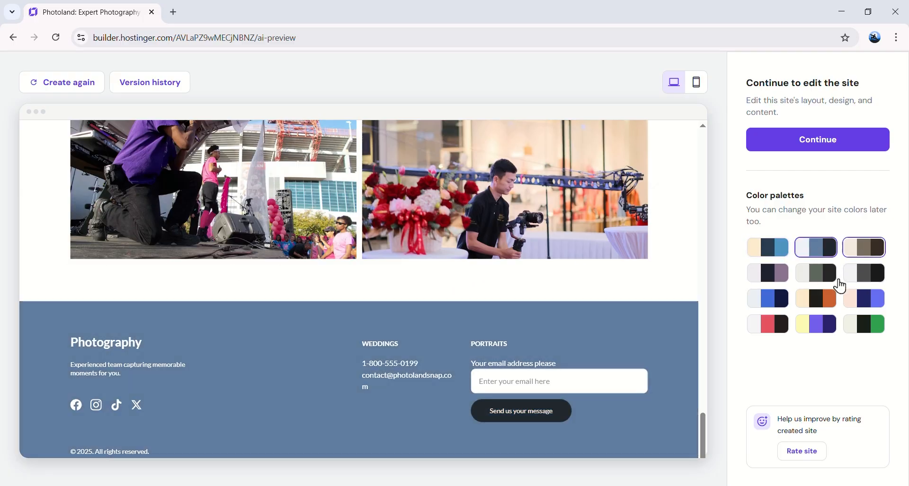
pyautogui.click(831, 305)
pyautogui.click(847, 303)
pyautogui.click(751, 253)
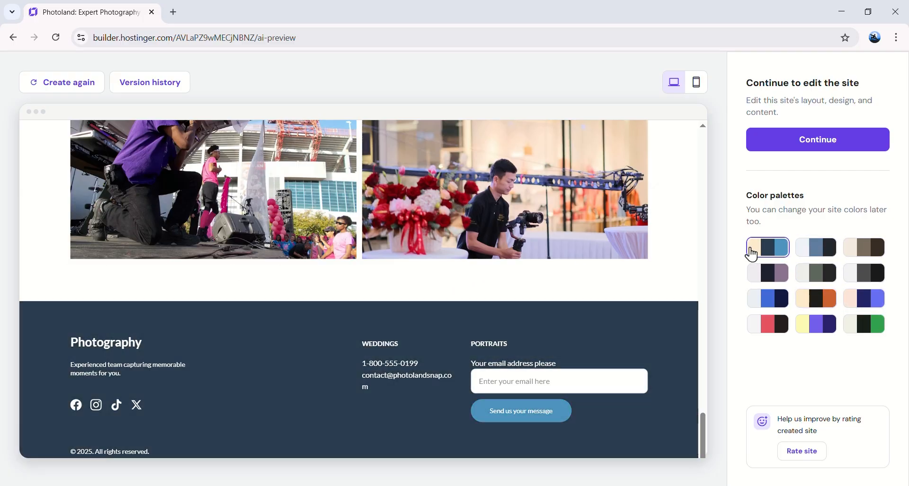
pyautogui.scroll(15, 639, 269)
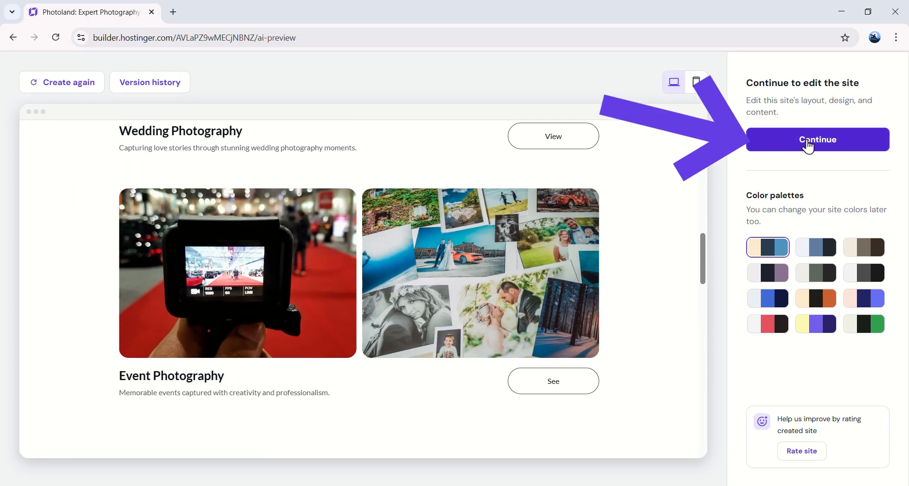
pyautogui.click(805, 150)
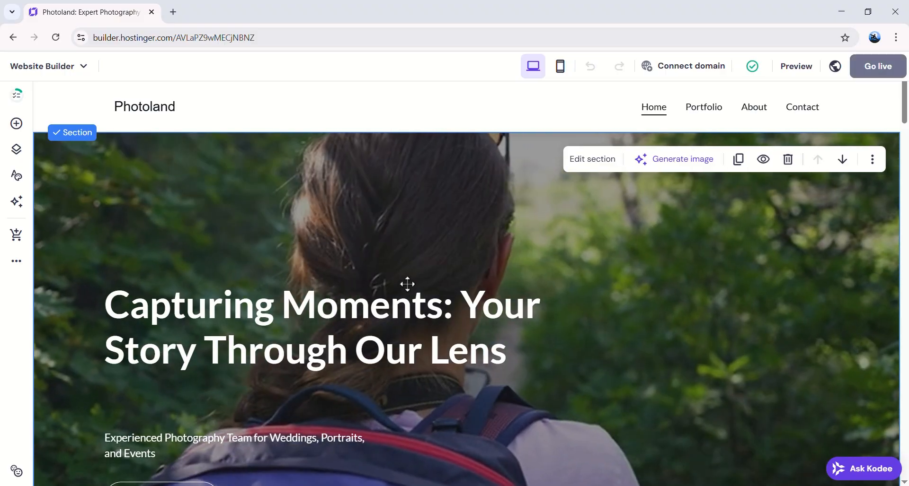
pyautogui.click(264, 308)
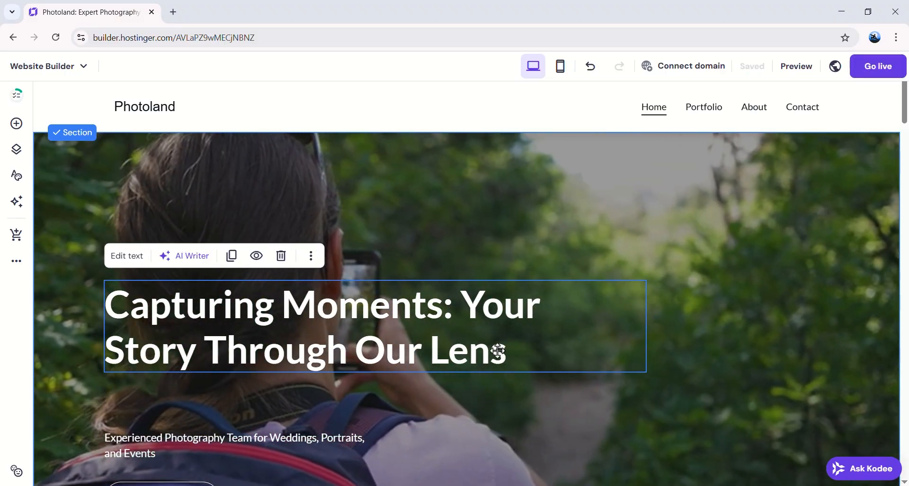
pyautogui.click(314, 333)
pyautogui.doubleClick(314, 332)
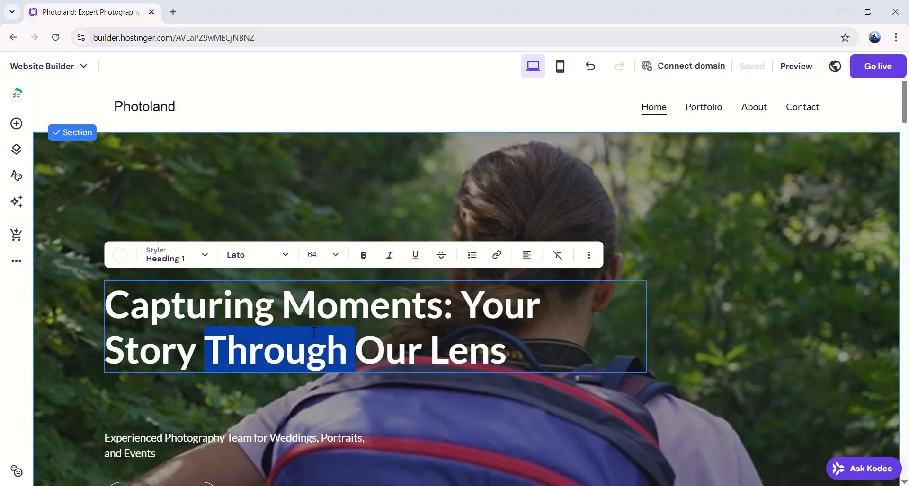
pyautogui.click(613, 321)
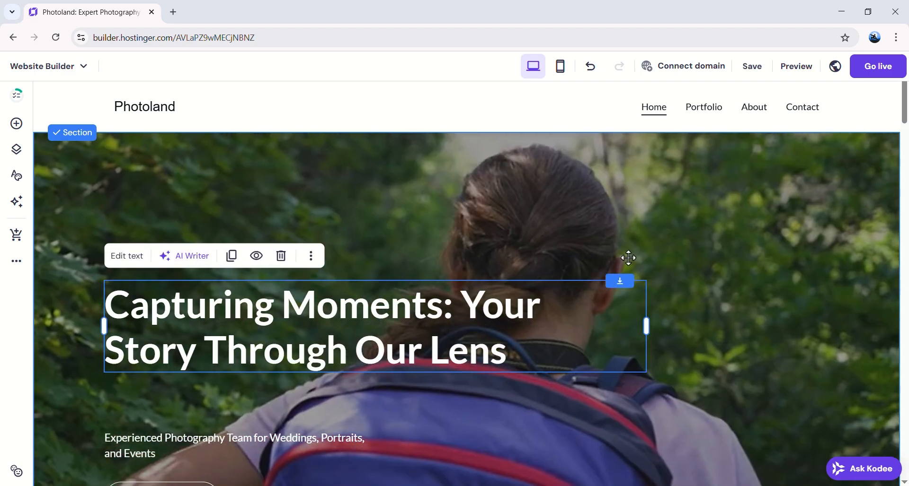
pyautogui.click(649, 253)
pyautogui.scroll(-5, 486, 260)
pyautogui.scroll(1, 175, 258)
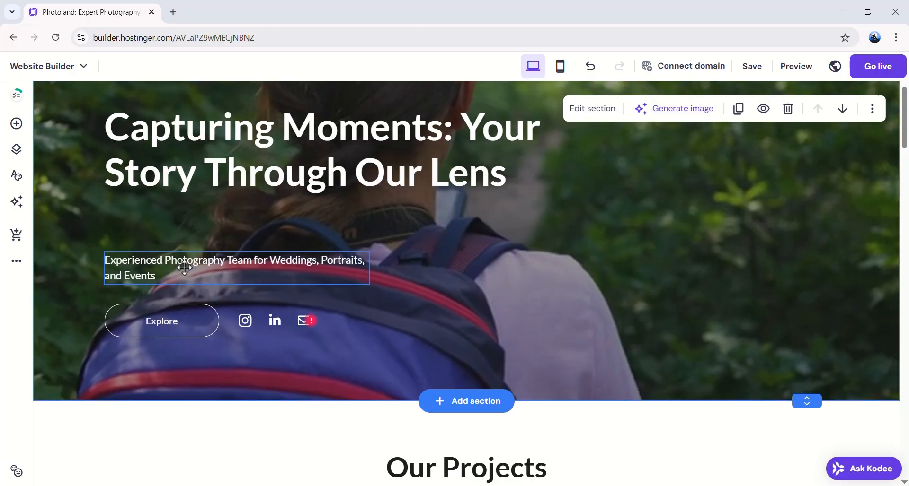
# Step: Change the hero Explore button's text to 'Explore More' and close its settings
pyautogui.click(204, 319)
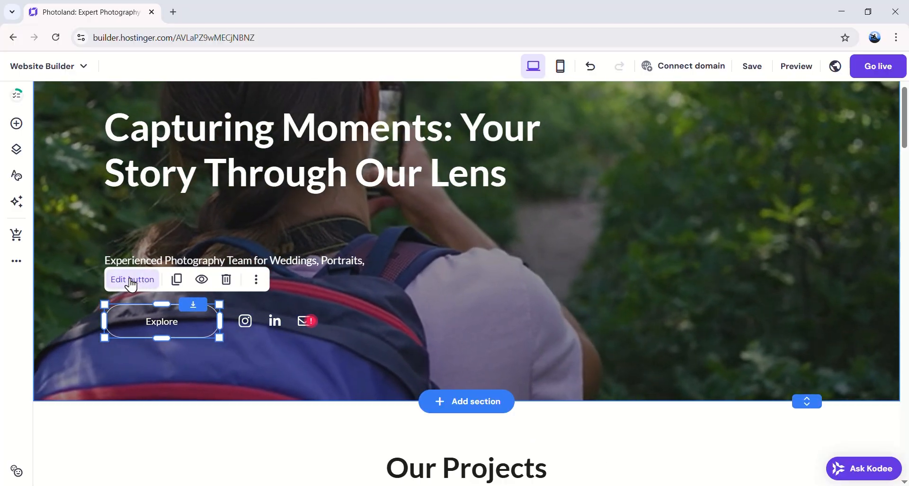
pyautogui.click(132, 279)
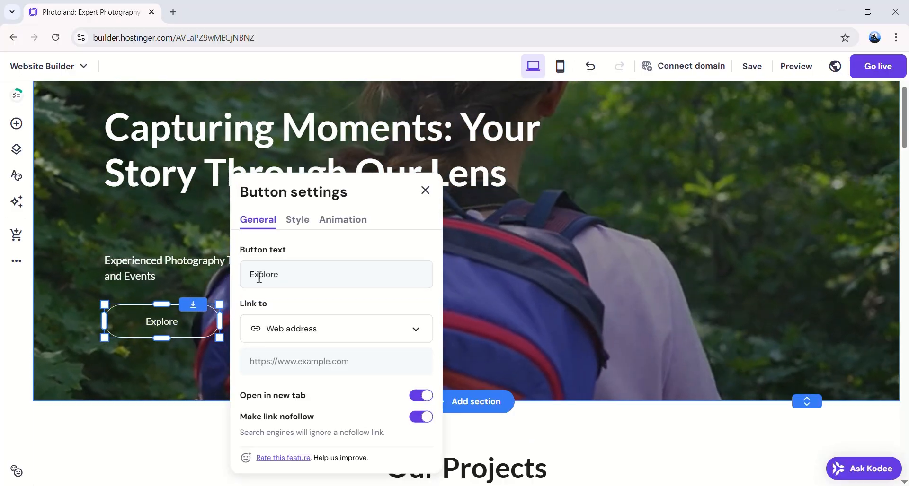
pyautogui.doubleClick(260, 278)
pyautogui.press('End')
pyautogui.write('More')
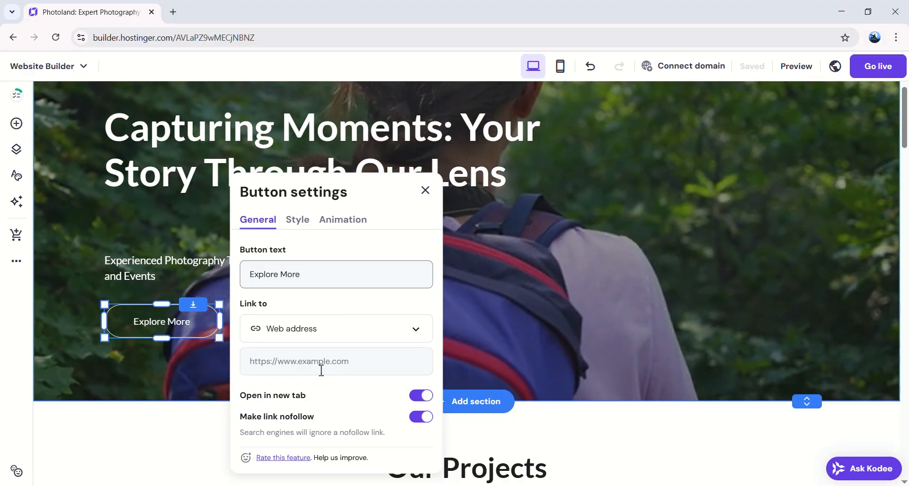
pyautogui.click(307, 359)
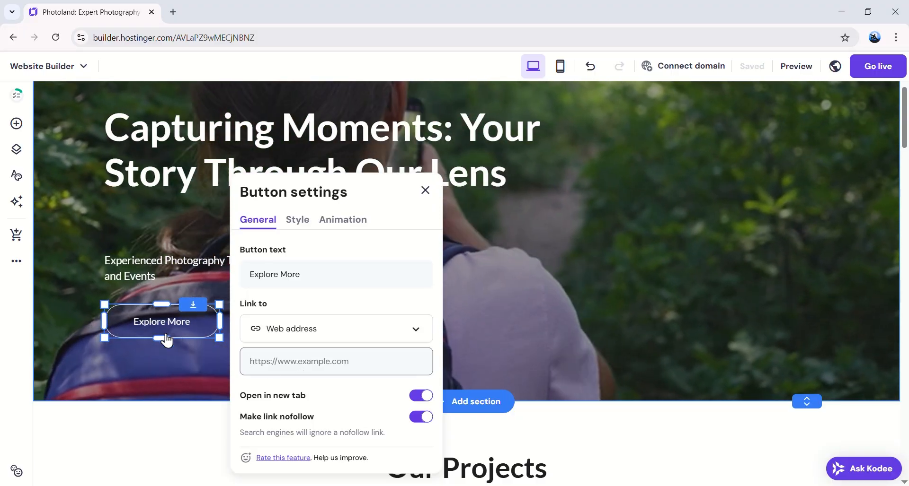
pyautogui.scroll(2, 167, 331)
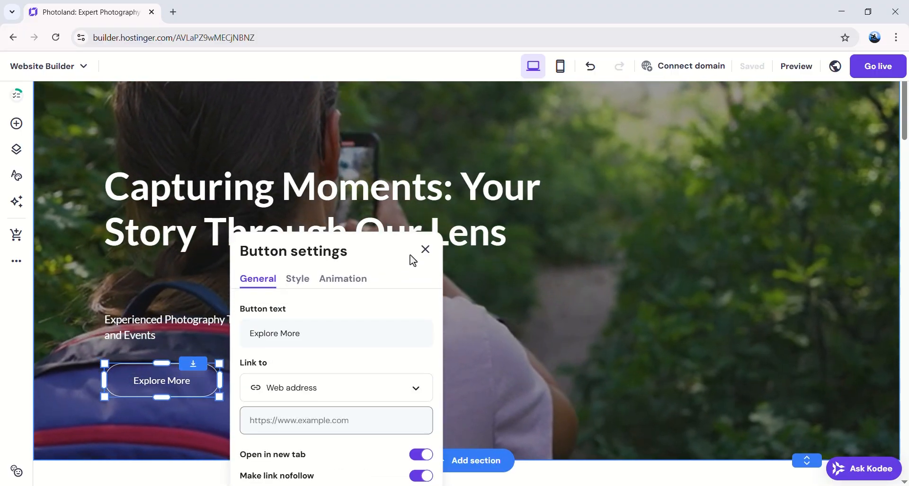
pyautogui.click(425, 249)
pyautogui.scroll(-10, 436, 284)
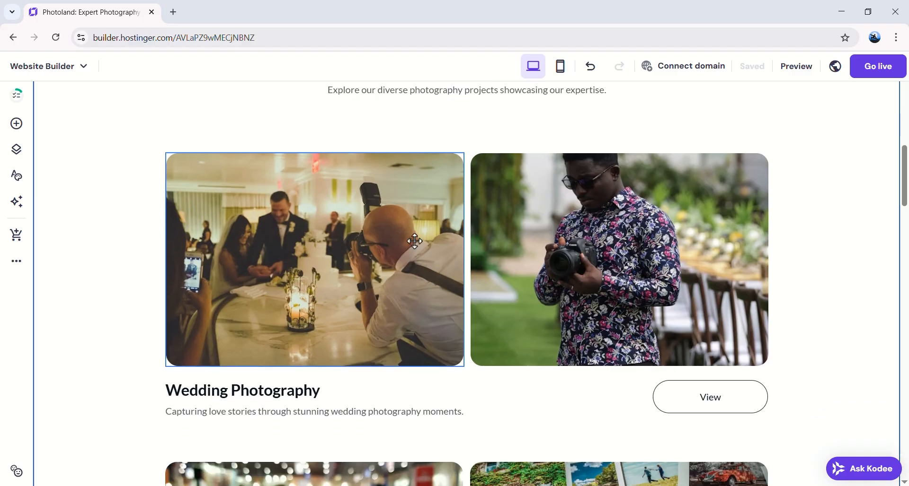
# Step: Replace the Wedding Photography image with an AI image generated from 'Wide sh, Rainy, Thunderstorm'
pyautogui.click(355, 242)
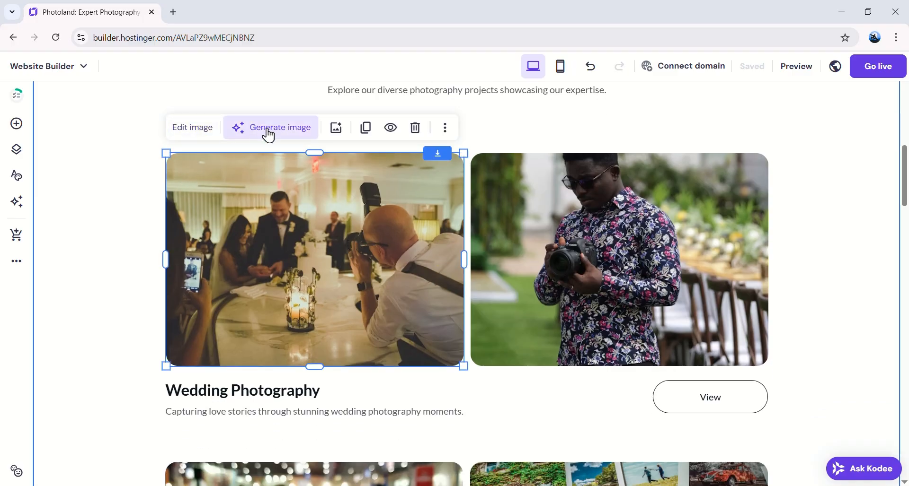
pyautogui.click(298, 135)
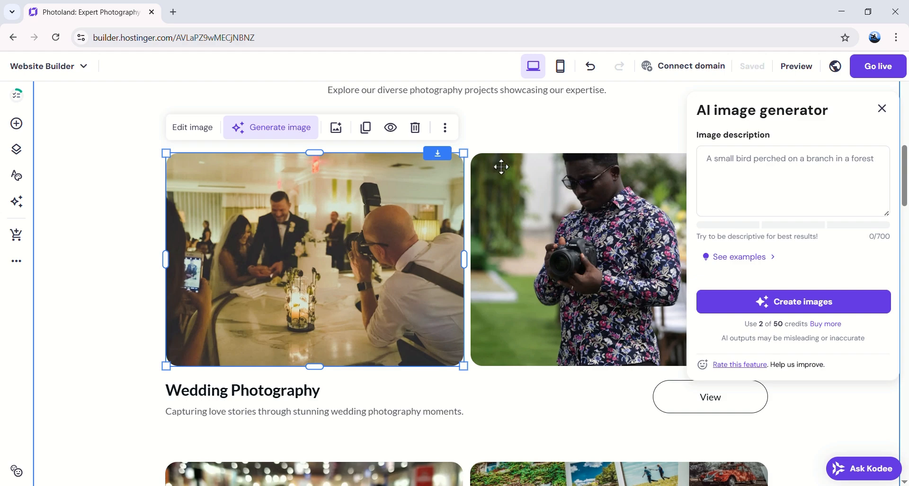
pyautogui.click(887, 154)
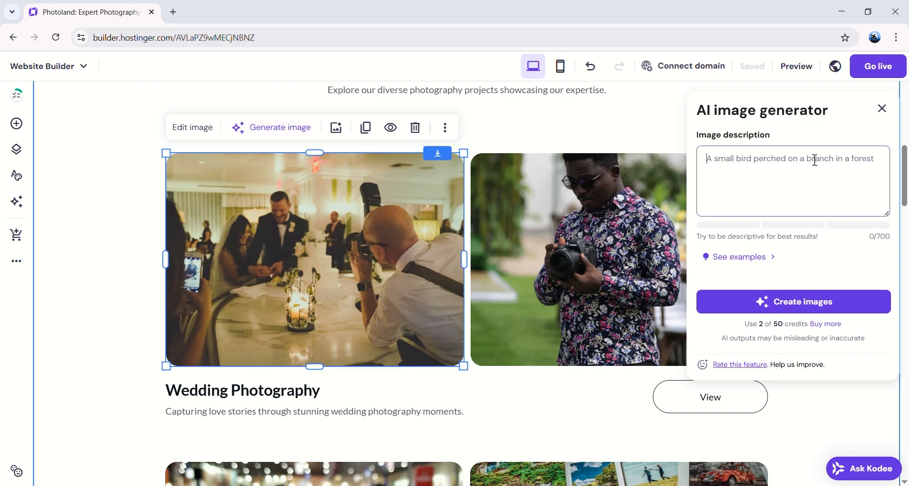
pyautogui.write('Gene')
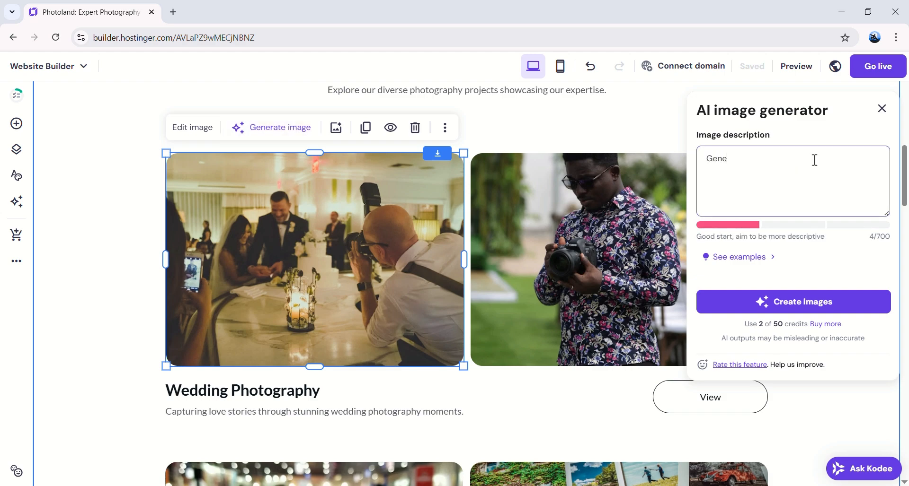
pyautogui.press('BackSpace')
pyautogui.press('BackSpace')
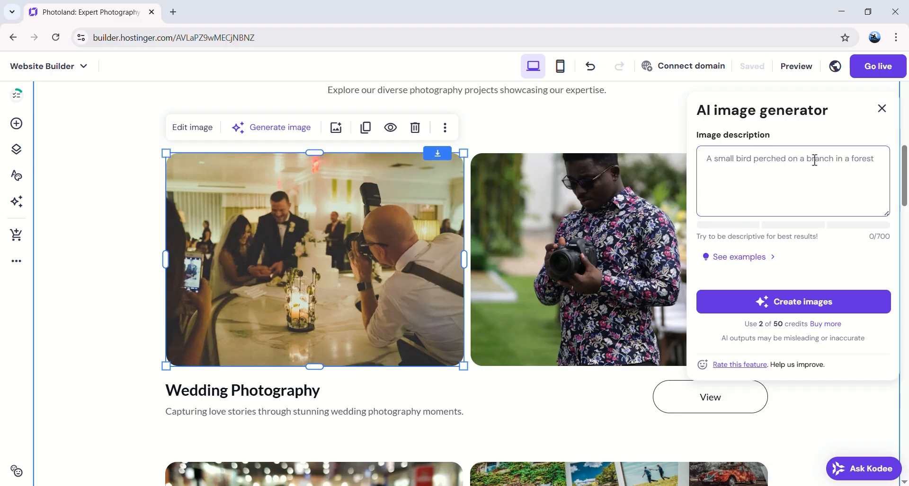
pyautogui.write('Wide shot of a big mou')
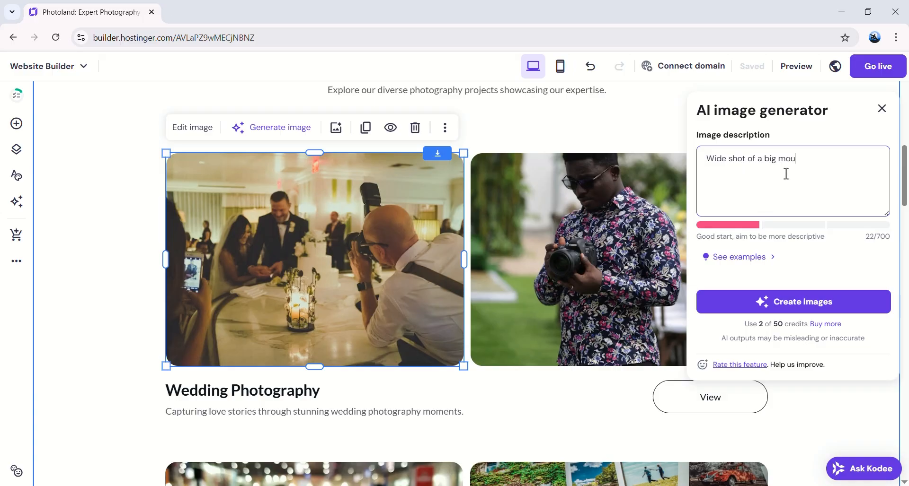
pyautogui.write(', Rainy')
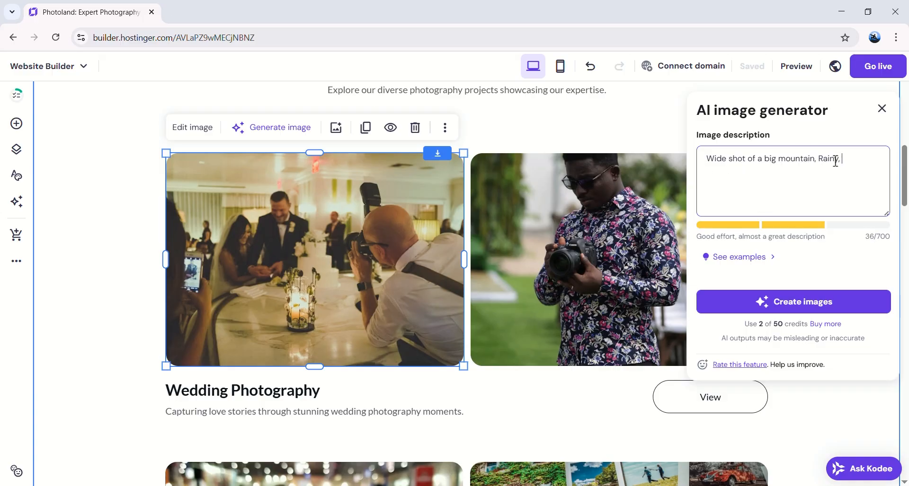
pyautogui.write(', Thunderstorm')
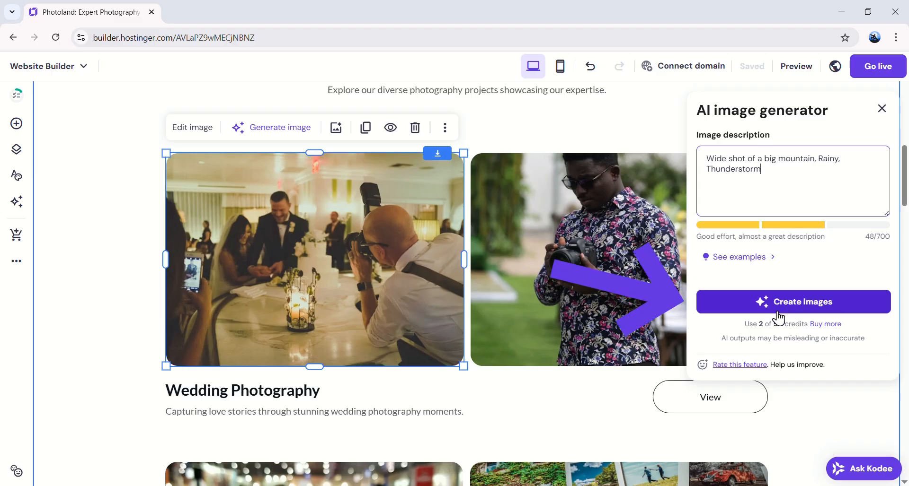
pyautogui.click(803, 315)
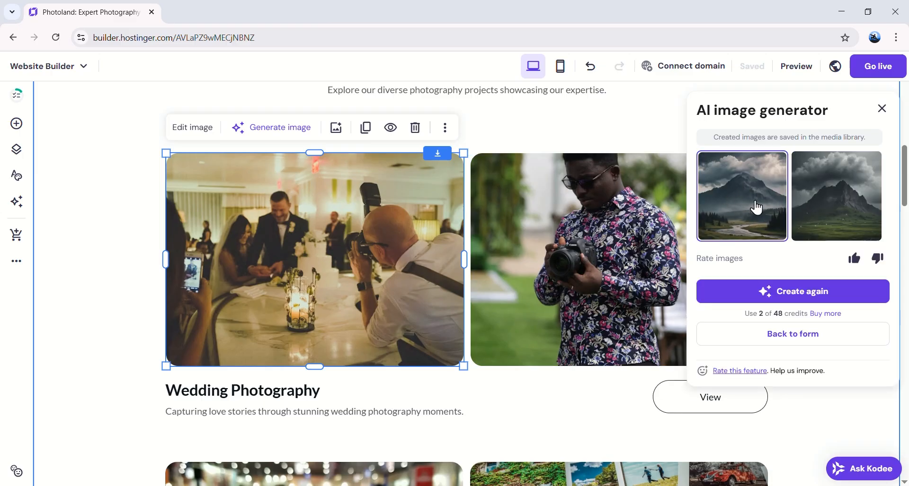
pyautogui.click(756, 207)
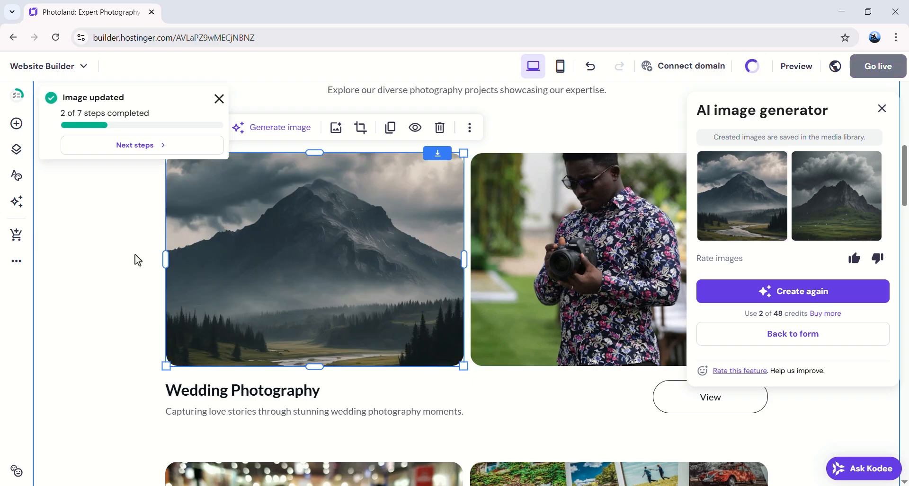
pyautogui.click(137, 260)
pyautogui.scroll(-4, 513, 328)
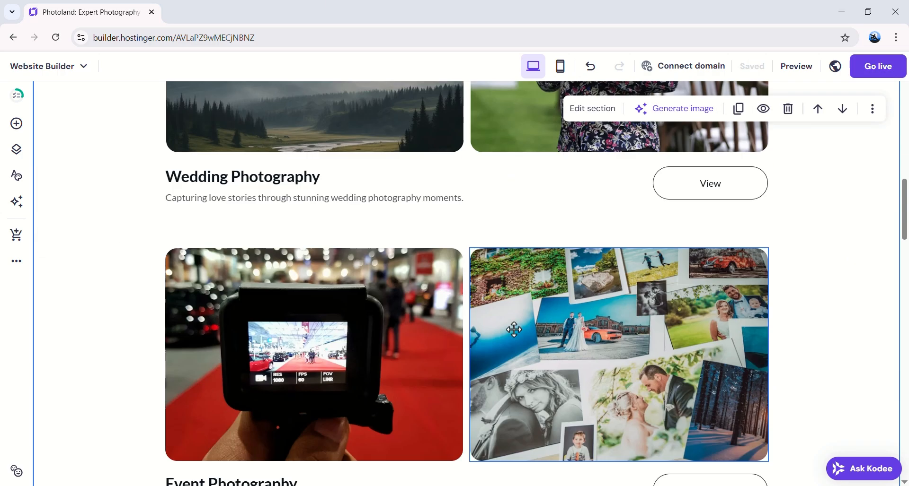
pyautogui.scroll(-12, 513, 329)
pyautogui.scroll(2, 256, 196)
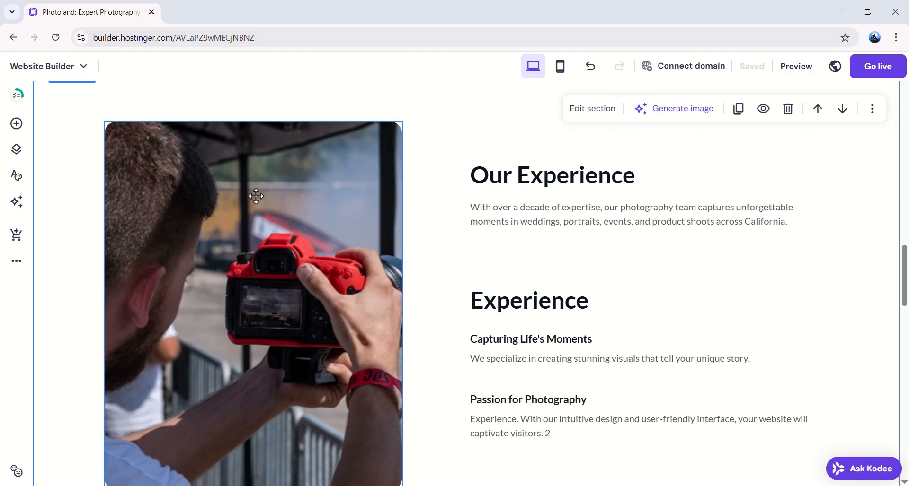
pyautogui.scroll(-14, 651, 251)
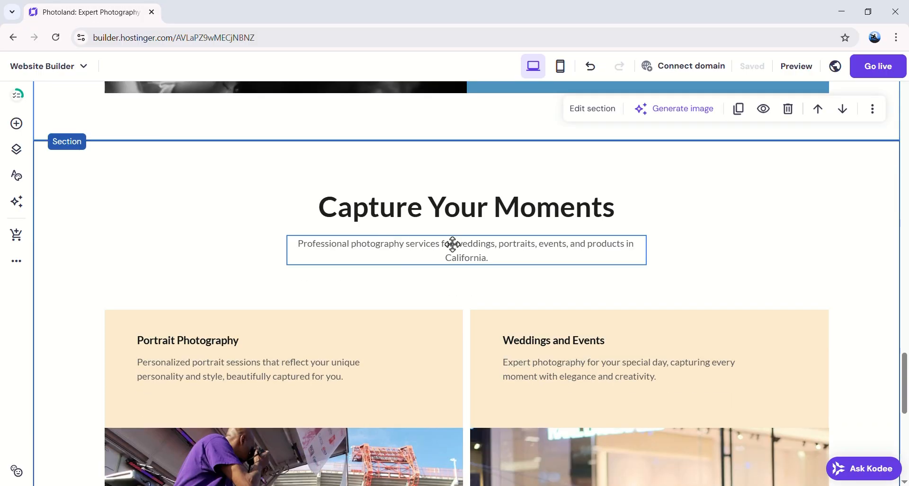
pyautogui.scroll(1, 452, 244)
pyautogui.scroll(-10, 406, 323)
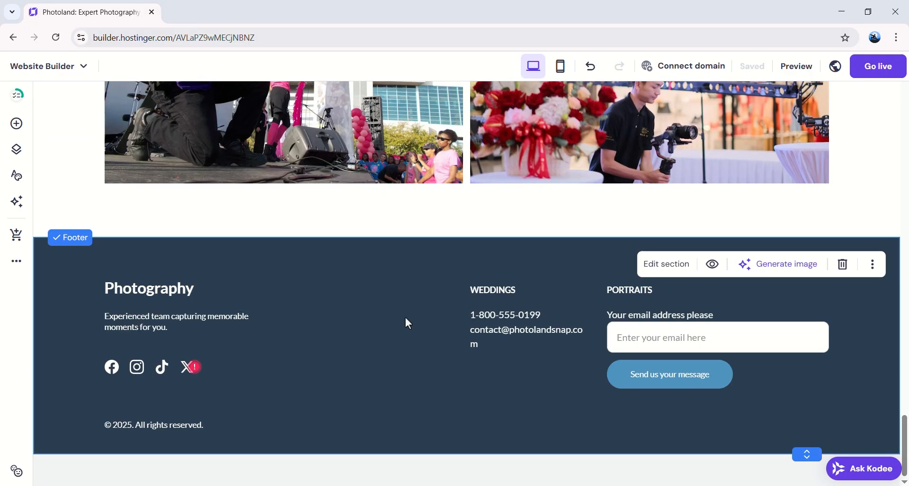
# Step: Change the last digit of the WEDDINGS footer phone number to 0
pyautogui.click(538, 316)
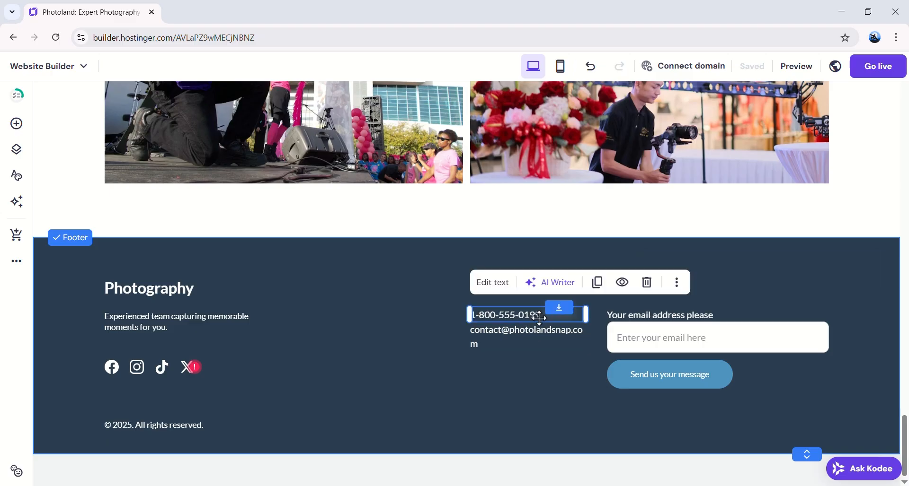
pyautogui.click(487, 289)
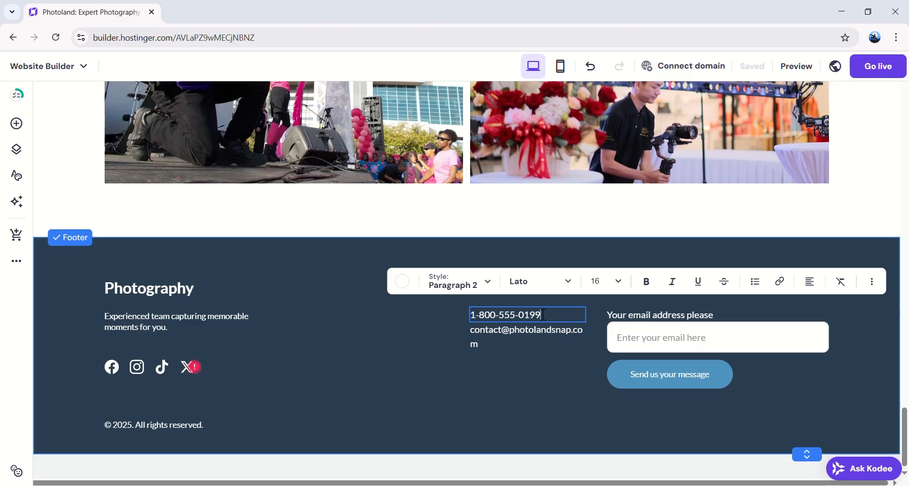
pyautogui.click(343, 317)
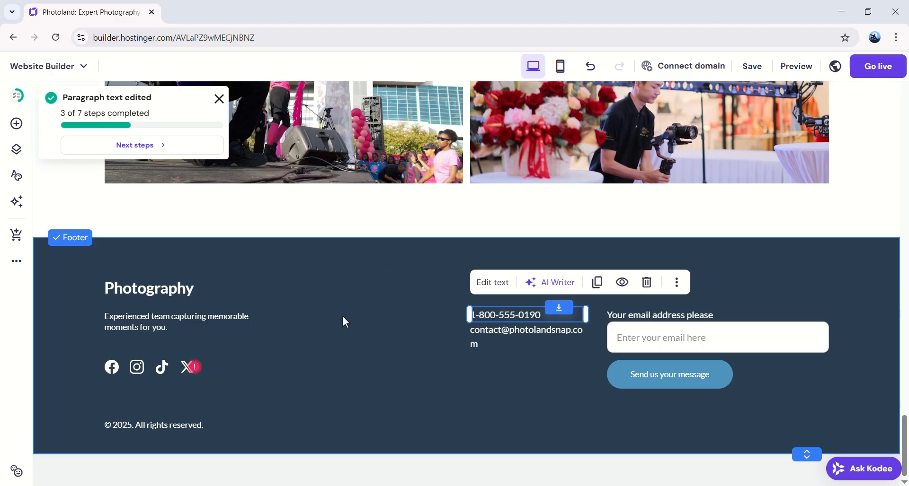
# Step: Check the footer social icon link settings without changes, then return to the page top
pyautogui.click(112, 368)
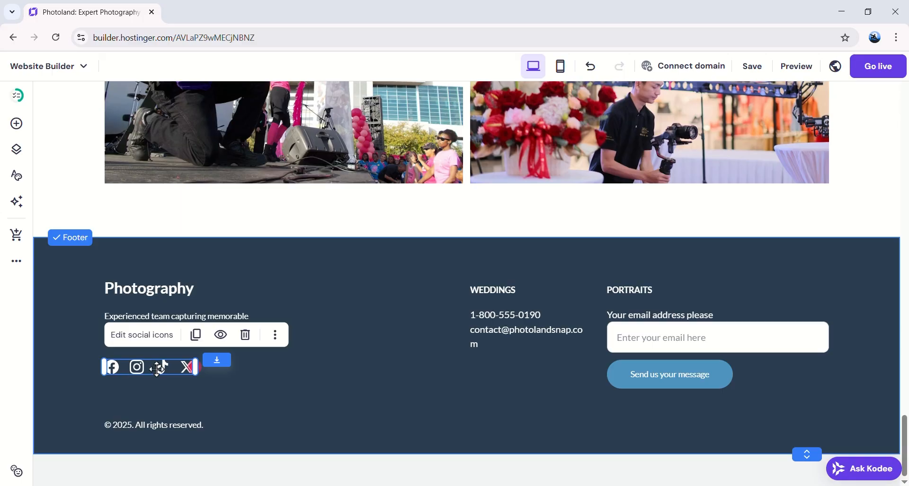
pyautogui.click(157, 337)
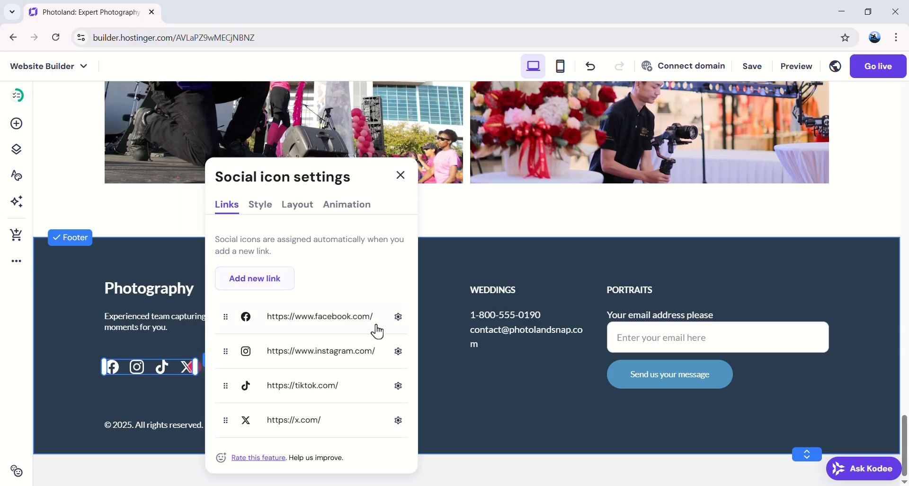
pyautogui.click(444, 347)
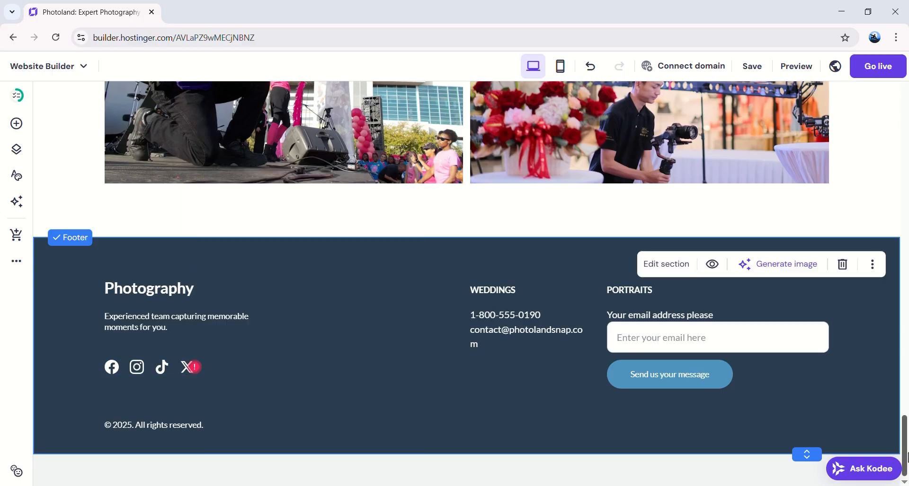
pyautogui.moveTo(905, 454); pyautogui.dragTo(905, 95)
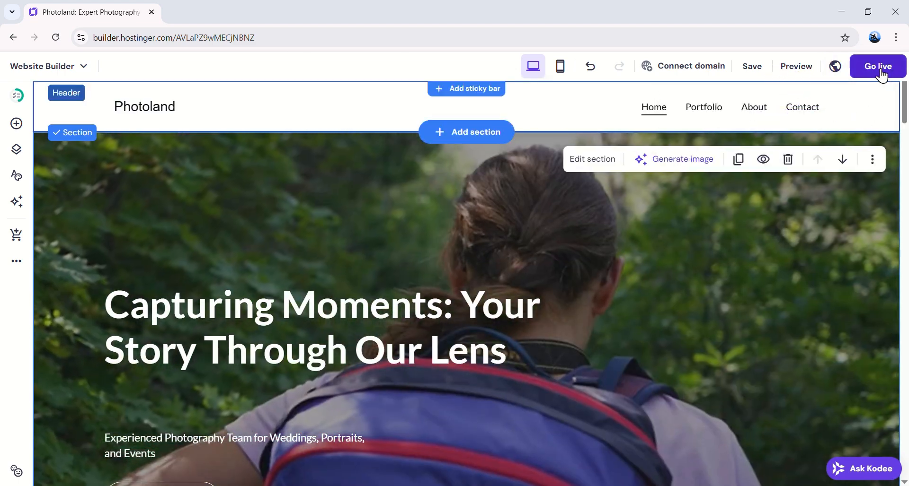
# Step: Publish the Photoland site with Go live
pyautogui.click(878, 66)
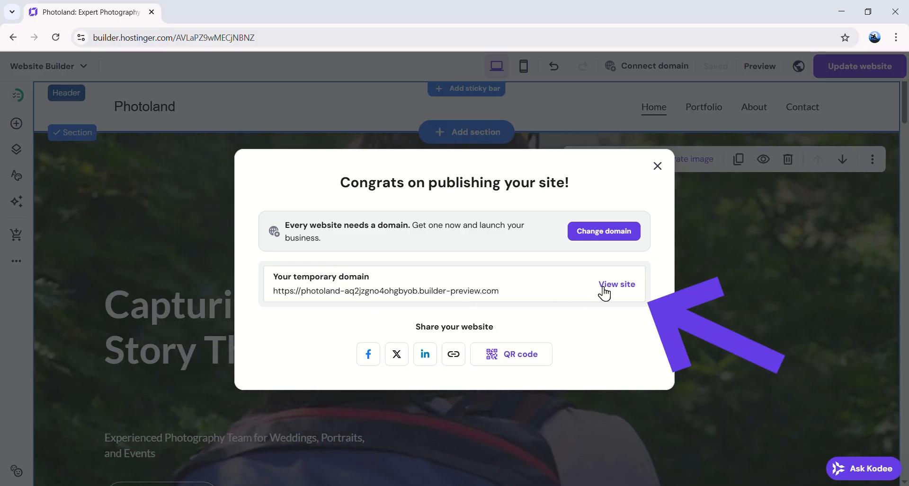
# Step: View the published Photoland site on its temporary domain and inspect its web address
pyautogui.click(615, 285)
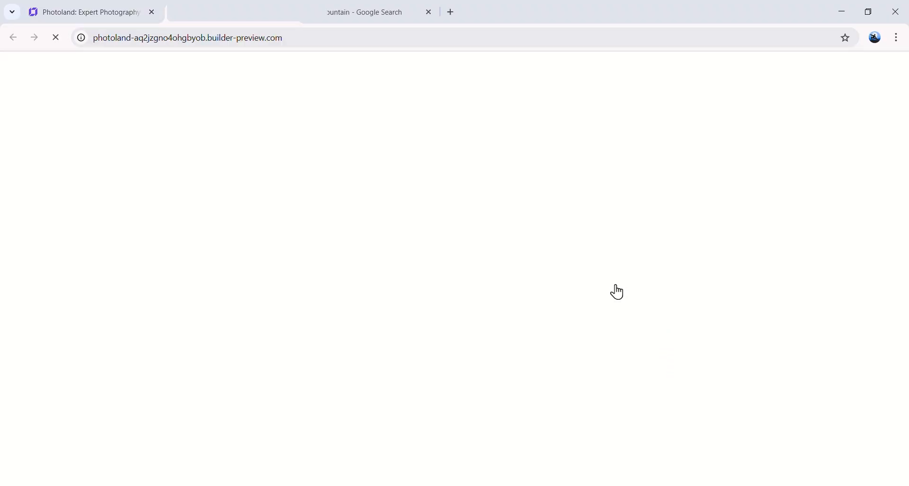
pyautogui.click(280, 40)
pyautogui.click(308, 39)
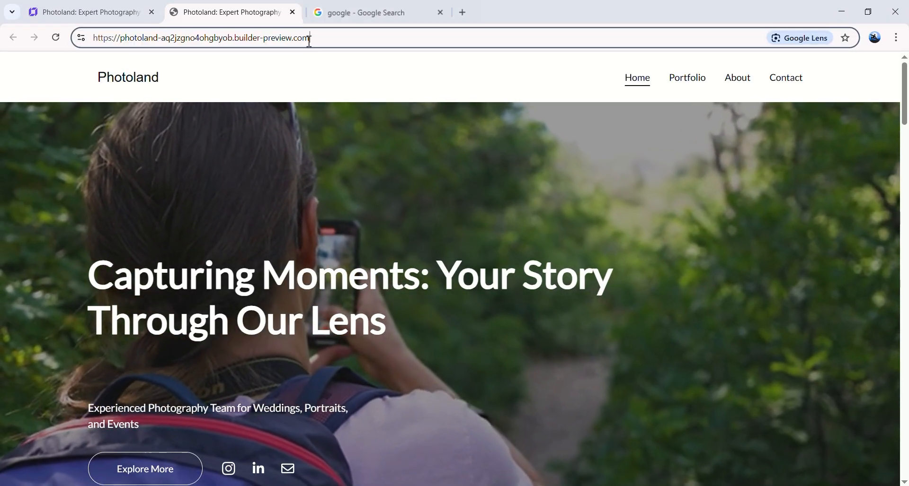
pyautogui.click(357, 82)
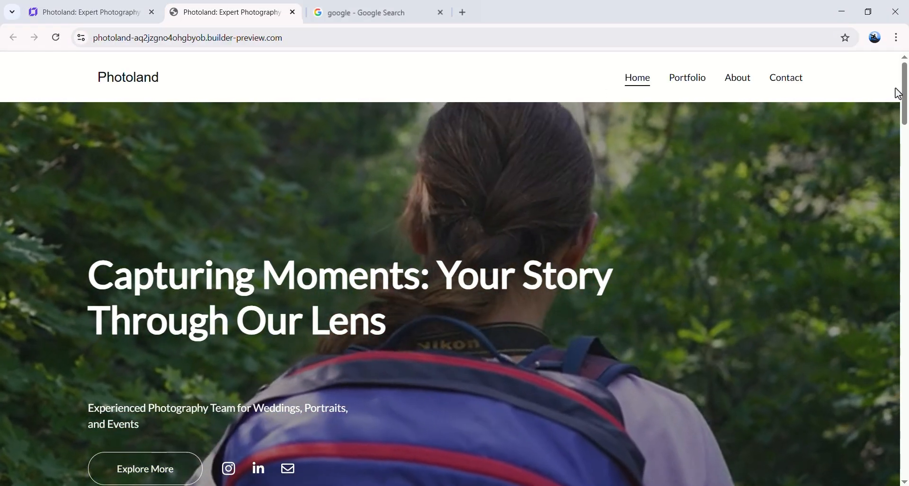
pyautogui.moveTo(903, 95); pyautogui.dragTo(861, 268)
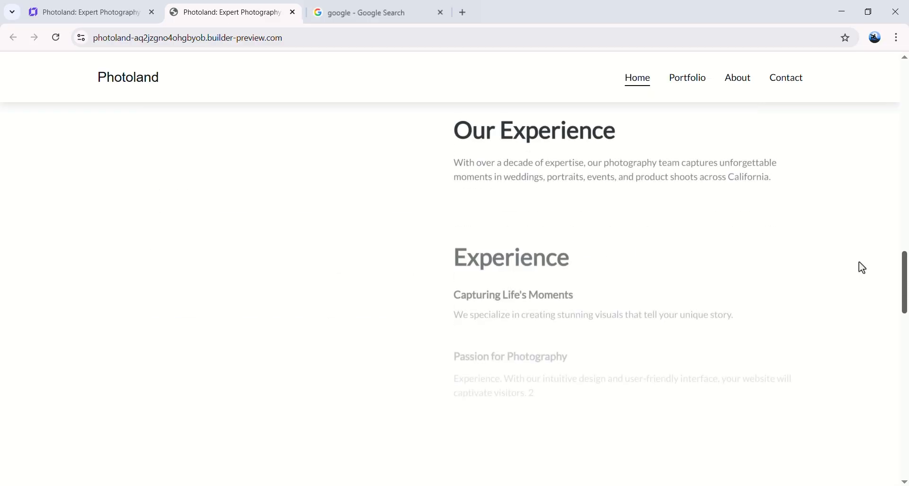
# Step: Highlight the example domain in the preview address, then return to the Website Builder editor
pyautogui.moveTo(283, 37); pyautogui.dragTo(96, 36)
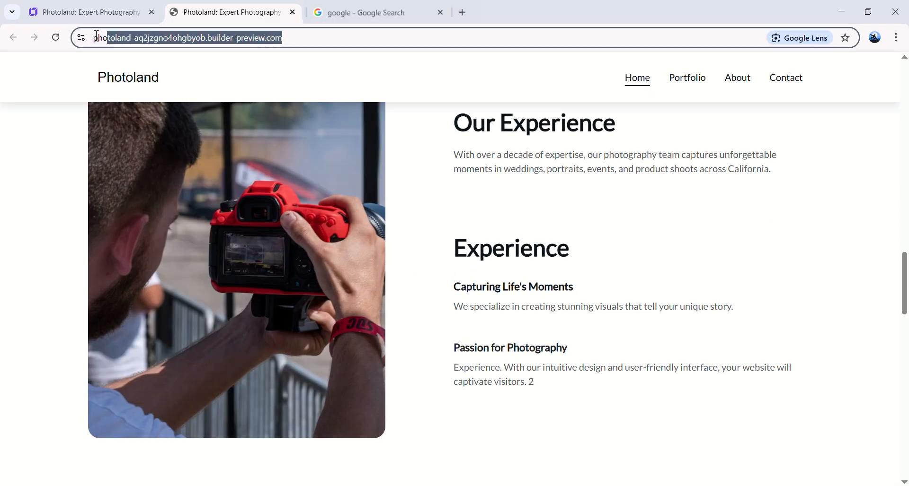
pyautogui.click(312, 38)
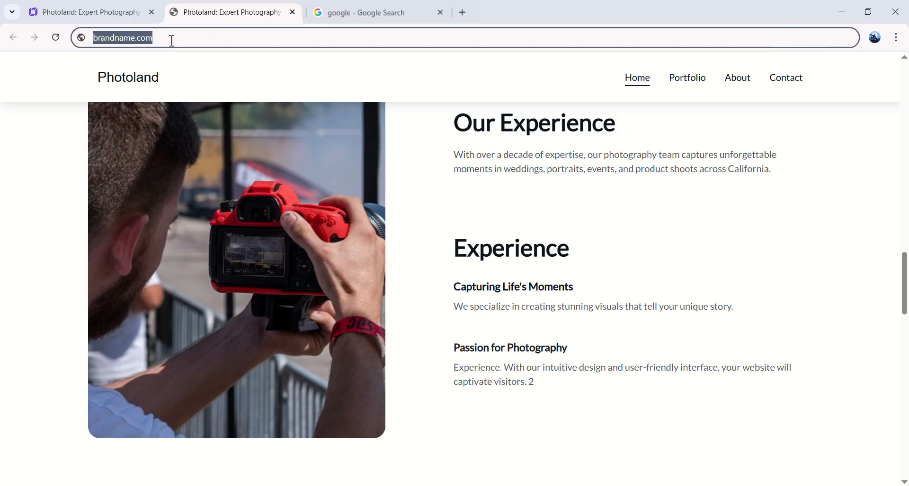
pyautogui.moveTo(170, 38); pyautogui.dragTo(94, 36)
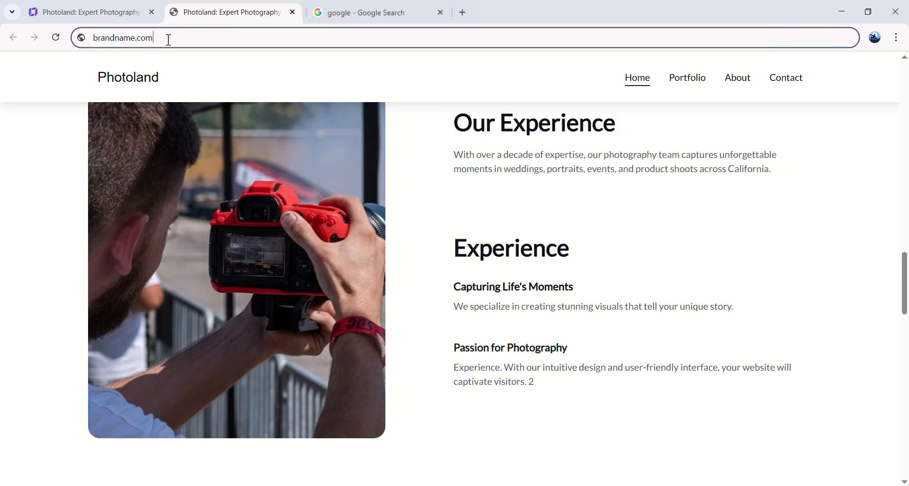
pyautogui.scroll(-8, 277, 109)
pyautogui.scroll(15, 290, 116)
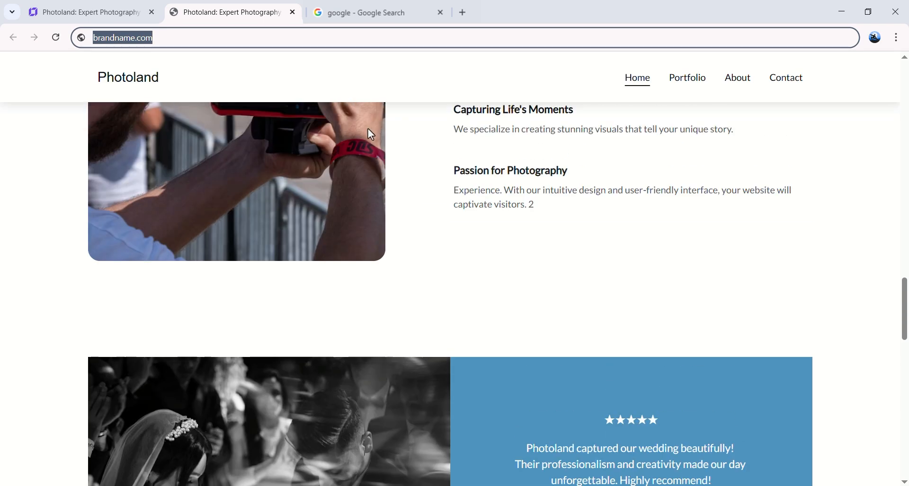
pyautogui.scroll(10, 420, 174)
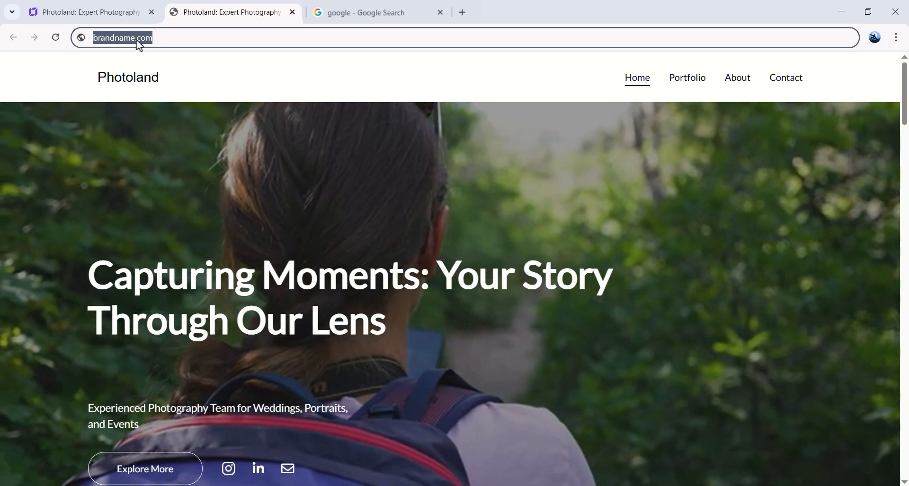
pyautogui.click(161, 38)
pyautogui.click(430, 146)
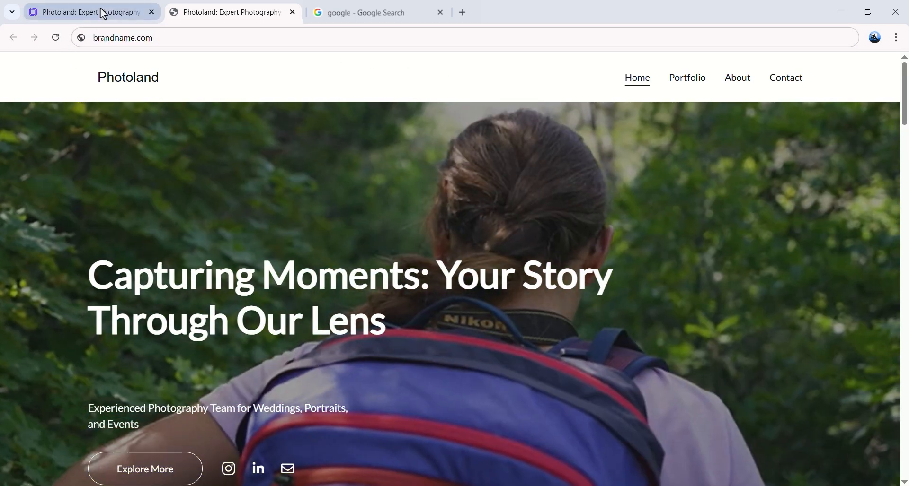
pyautogui.click(103, 13)
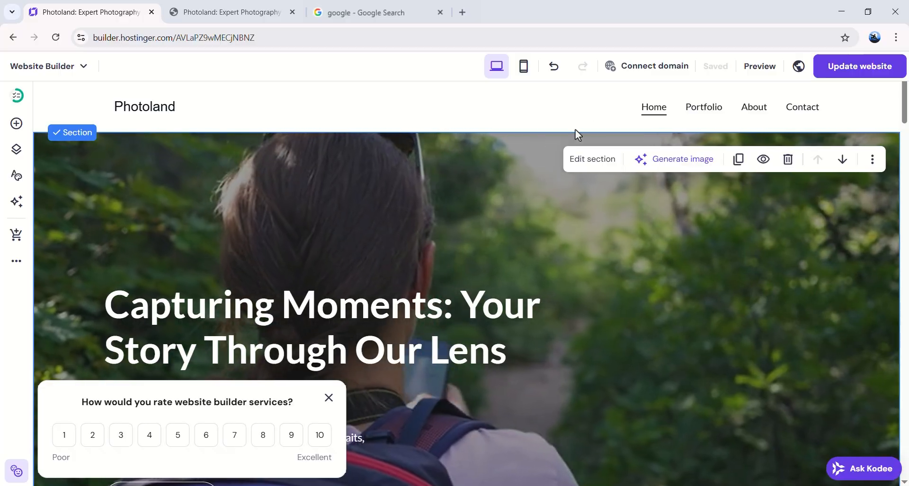
# Step: Leave the editor for the Hostinger dashboard via the Website Builder menu
pyautogui.scroll(-5, 413, 175)
pyautogui.scroll(5, 536, 187)
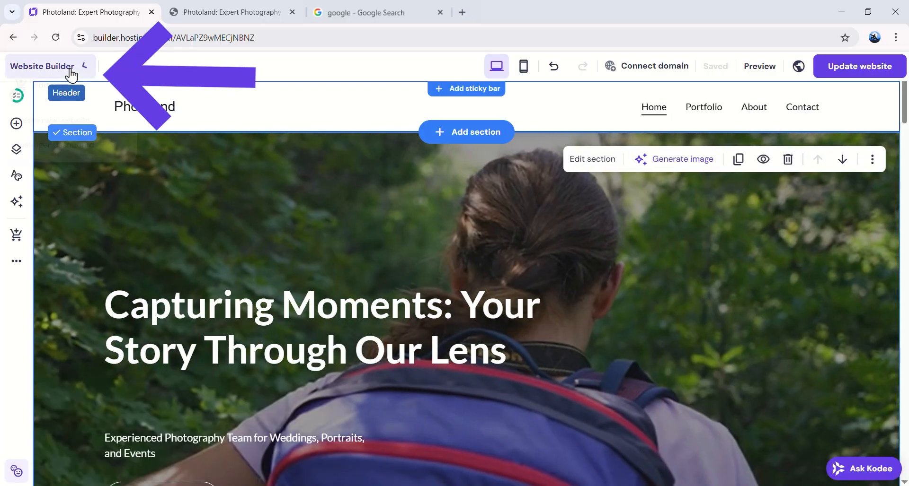
pyautogui.click(71, 67)
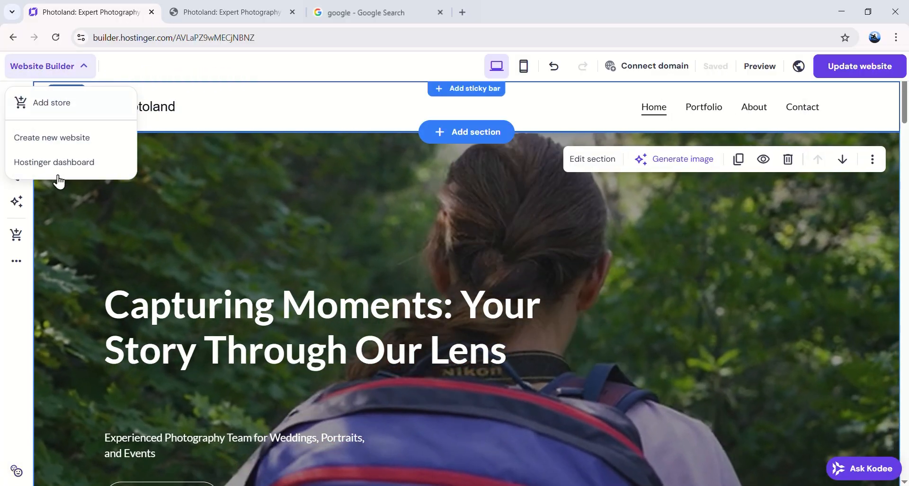
pyautogui.click(76, 165)
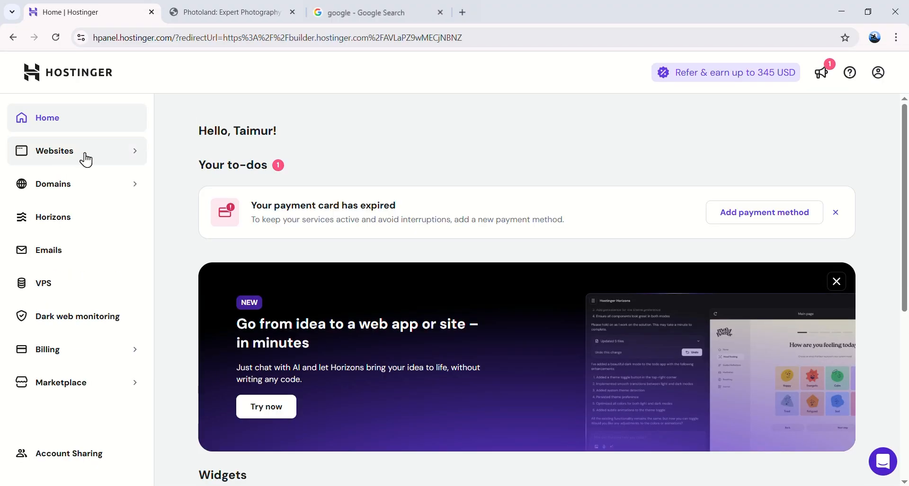
# Step: In Websites, start replacing the Photoland site's temporary builder-preview domain
pyautogui.click(86, 159)
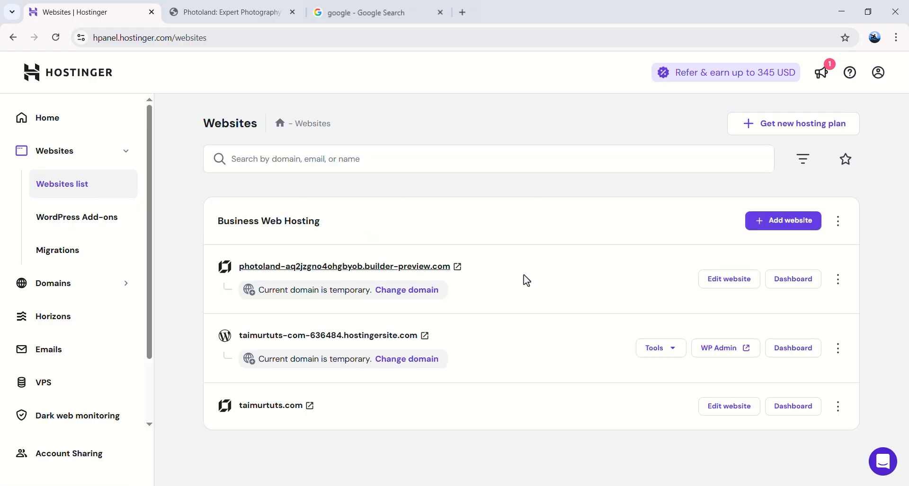
pyautogui.moveTo(451, 268); pyautogui.dragTo(250, 271)
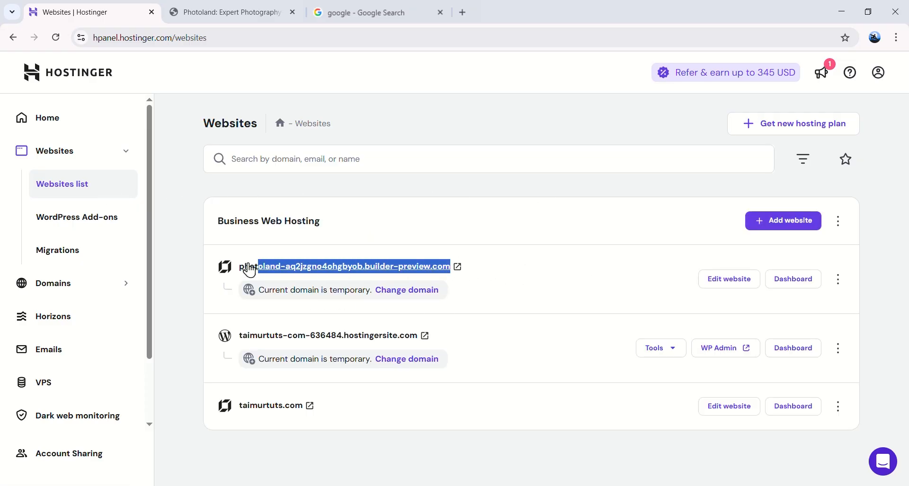
pyautogui.click(532, 290)
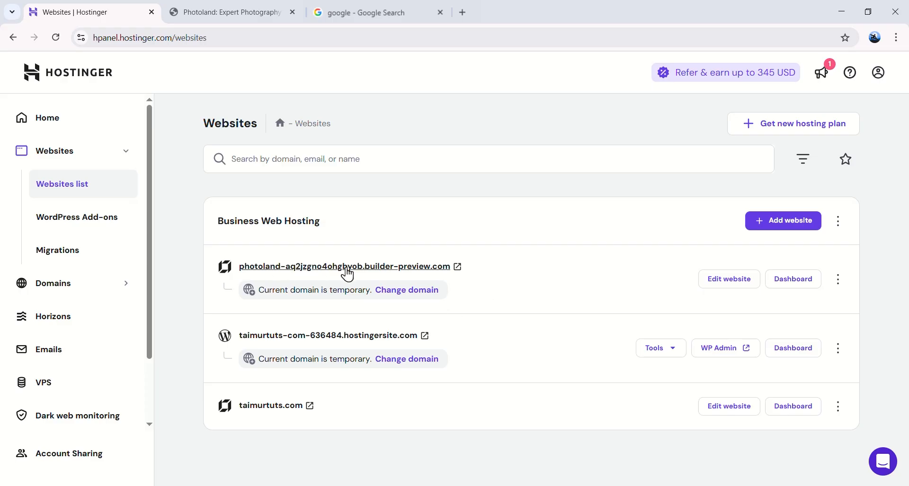
pyautogui.click(409, 300)
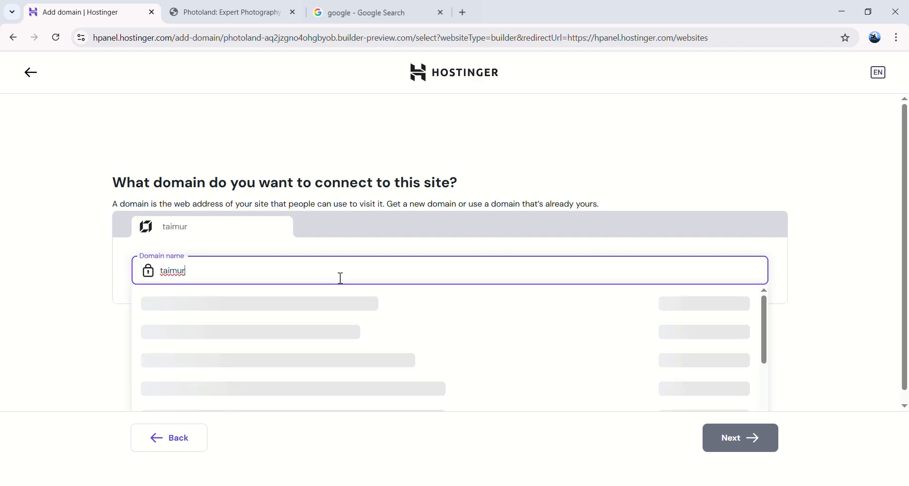
# Step: Complete the custom .com domain and connect it to Photoland, accepting the email-data warning
pyautogui.write('tuts.com')
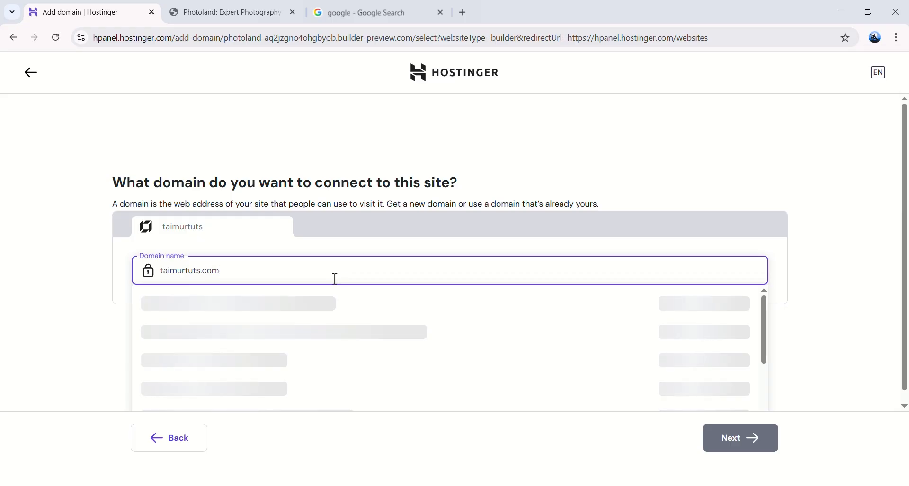
pyautogui.click(385, 309)
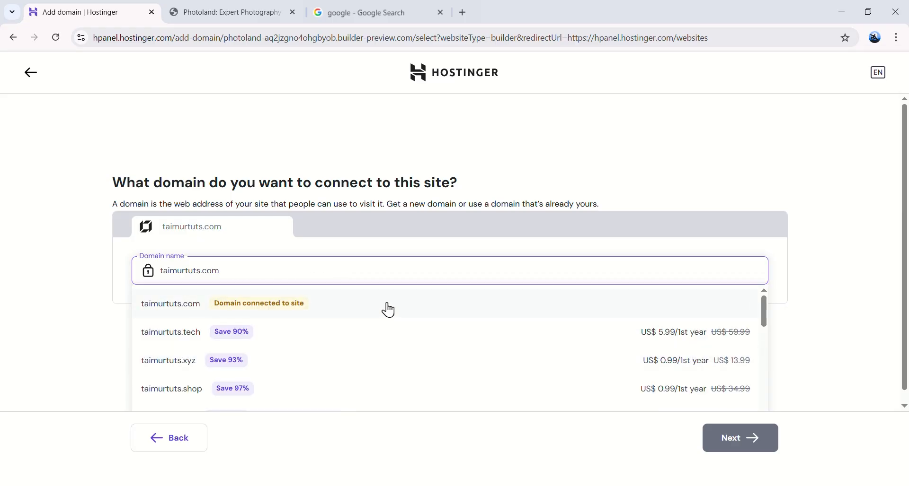
pyautogui.click(734, 440)
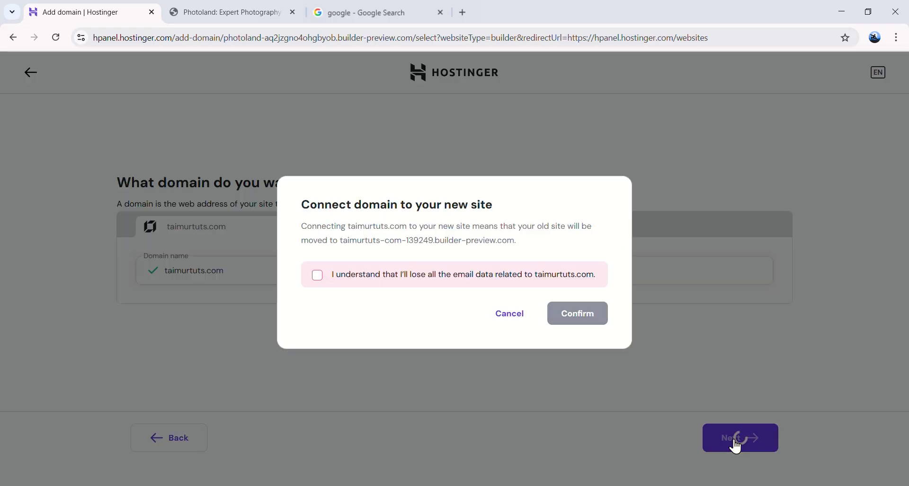
pyautogui.click(317, 276)
pyautogui.click(577, 314)
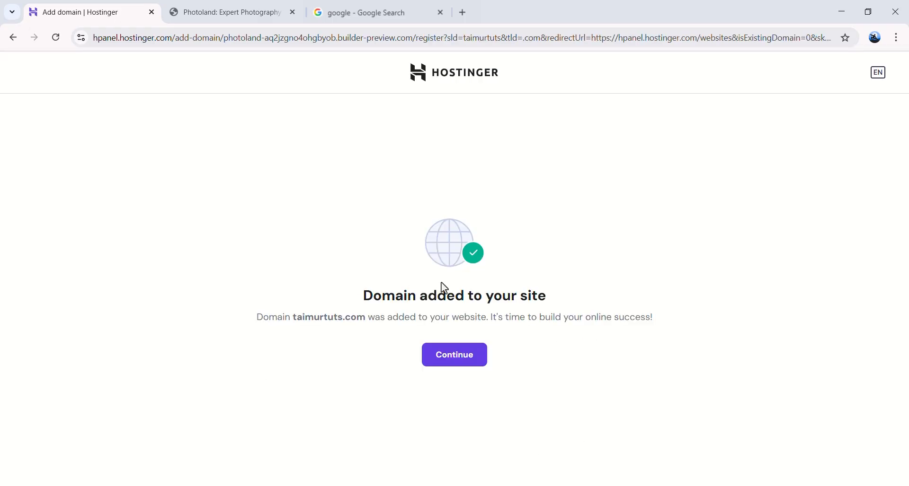
pyautogui.click(439, 360)
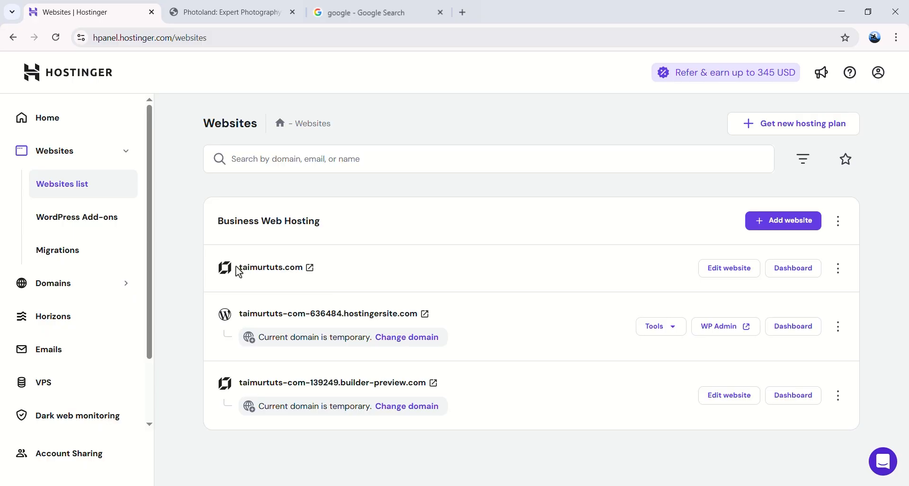
# Step: Load the live site at the pasted custom domain, scroll it, then return to the Websites list
pyautogui.click(456, 13)
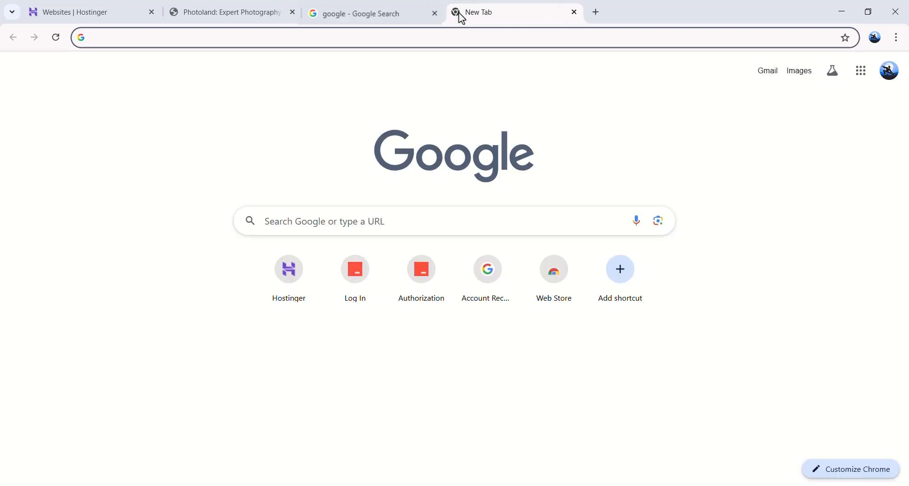
pyautogui.write('taimurtuts.com')
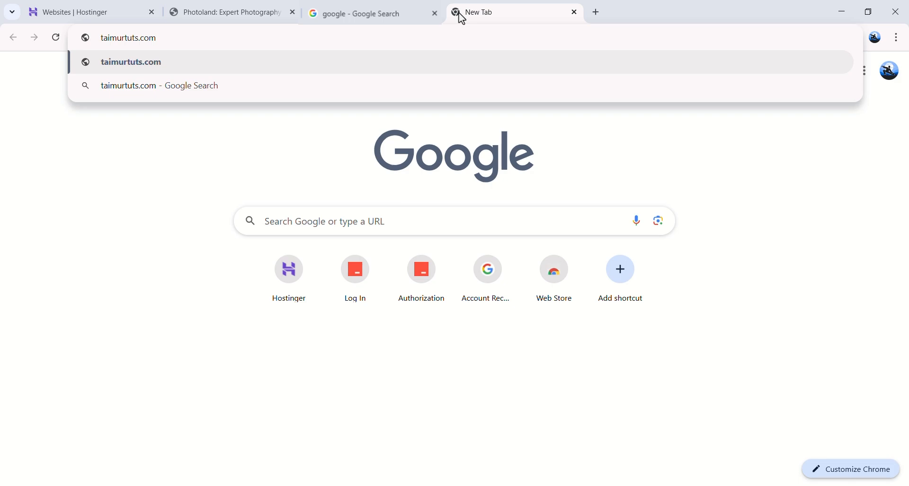
pyautogui.press('Return')
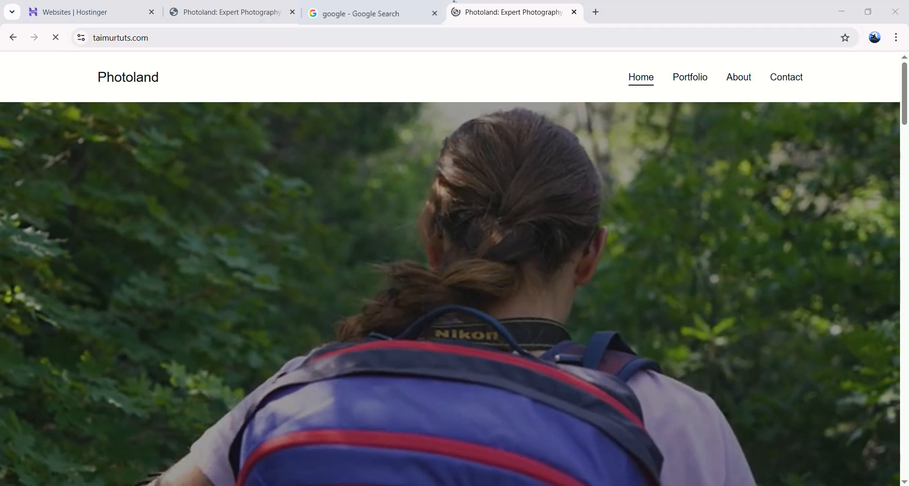
pyautogui.moveTo(905, 98); pyautogui.dragTo(906, 43)
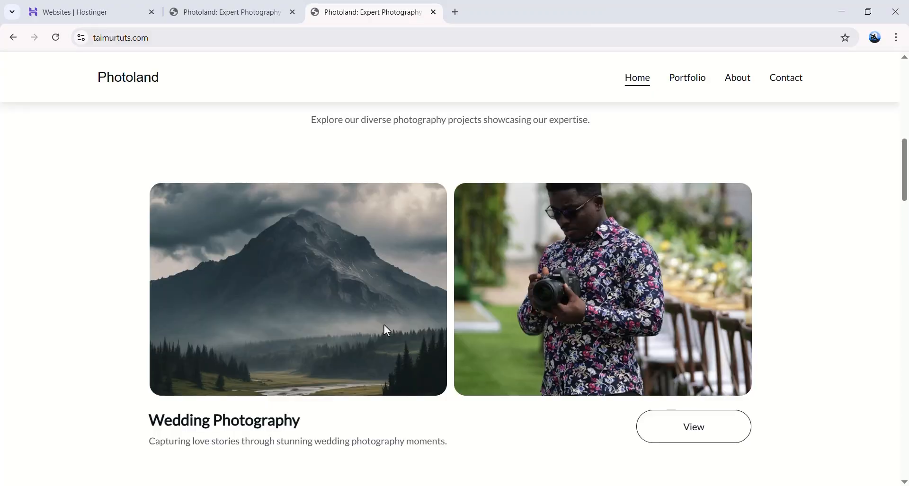
pyautogui.click(108, 14)
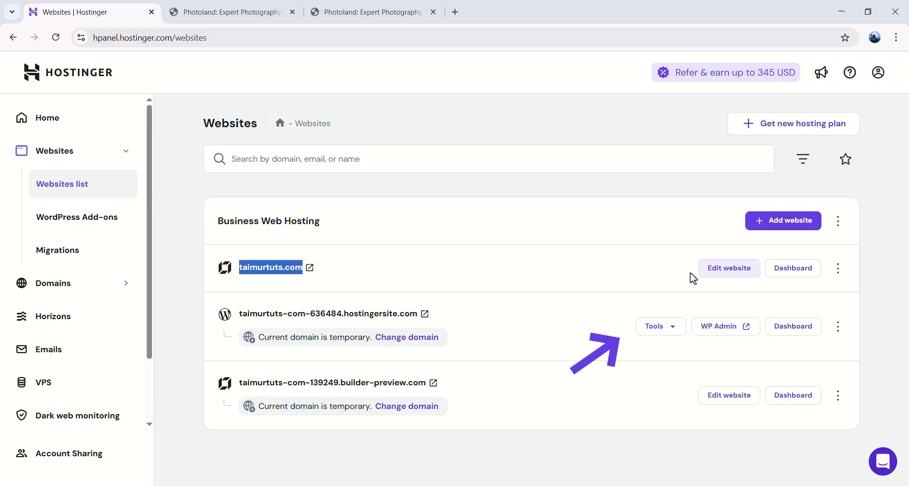
# Step: Reopen the custom-domain Photoland site in the editor and dismiss the Google Ads announcement
pyautogui.click(723, 273)
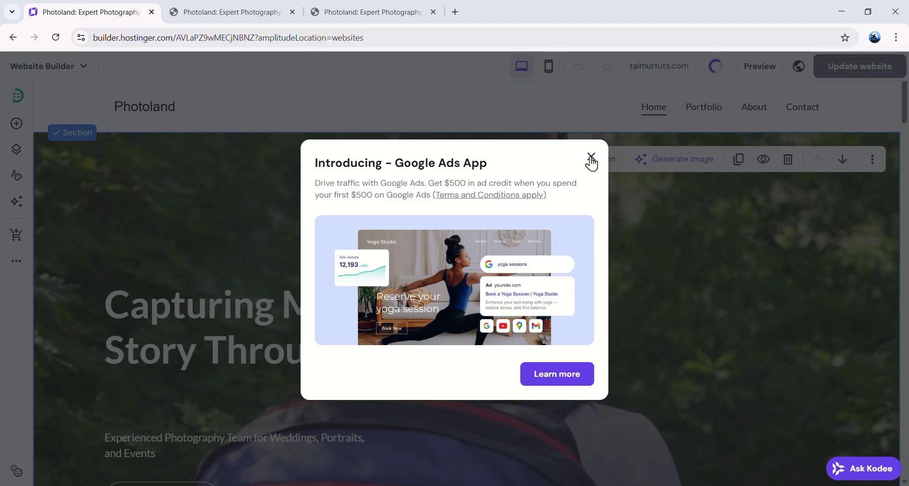
pyautogui.click(590, 159)
pyautogui.scroll(-5, 487, 222)
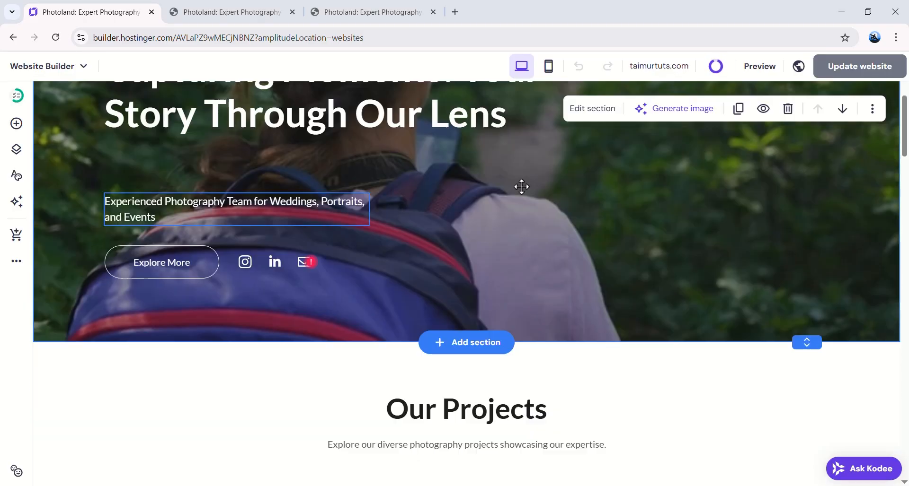
pyautogui.scroll(5, 606, 297)
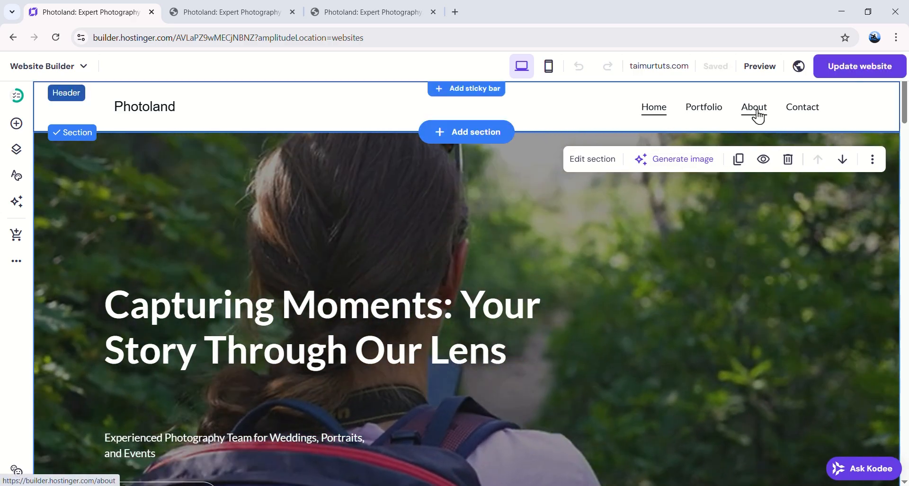
# Step: Browse the About and Portfolio pages in the editor, scrolling through each
pyautogui.click(755, 113)
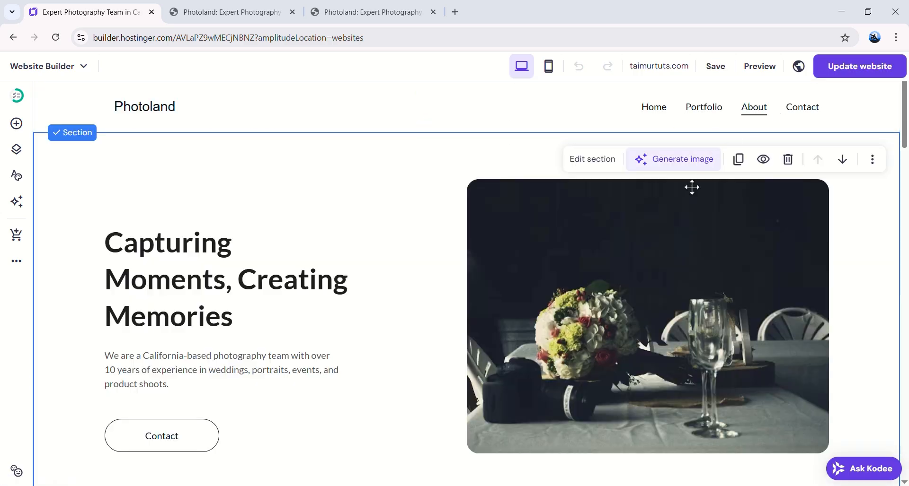
pyautogui.scroll(-20, 691, 187)
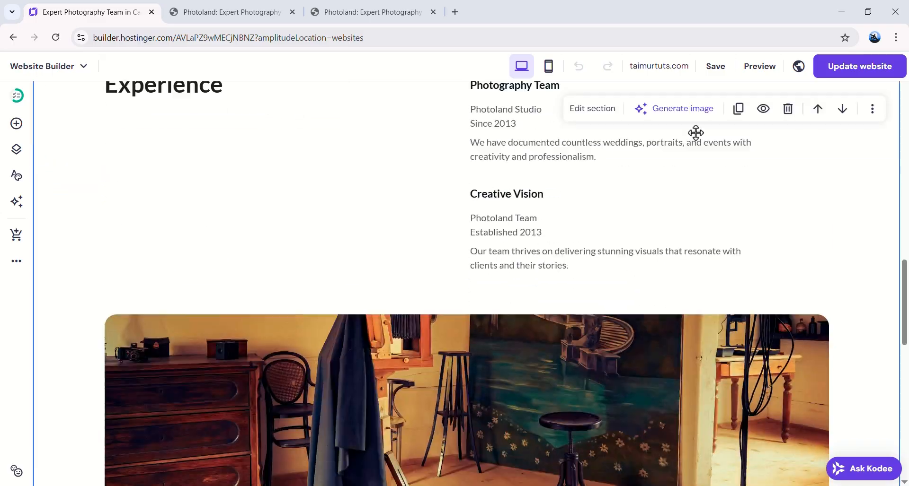
pyautogui.scroll(20, 677, 190)
pyautogui.click(706, 110)
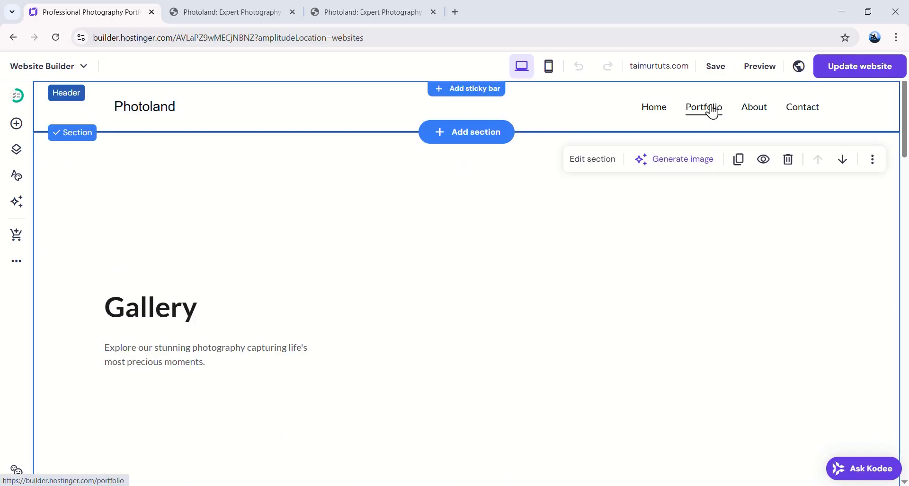
pyautogui.scroll(-5, 389, 327)
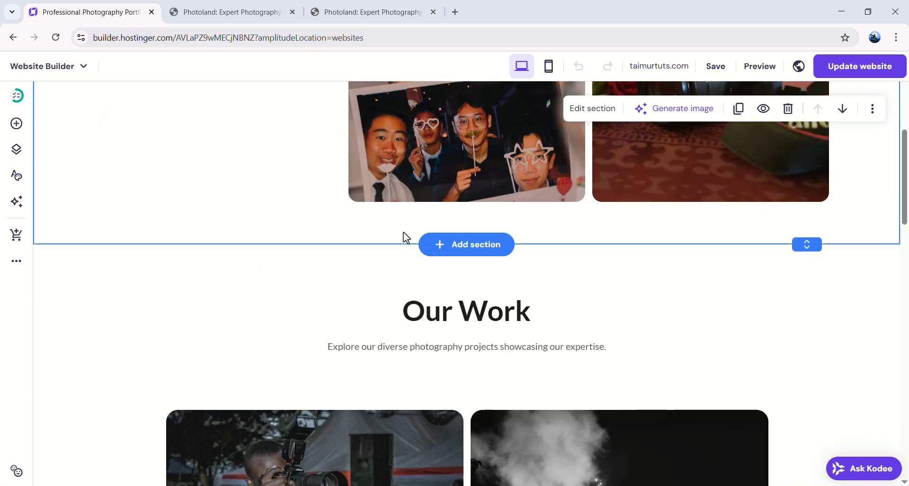
pyautogui.scroll(-12, 521, 256)
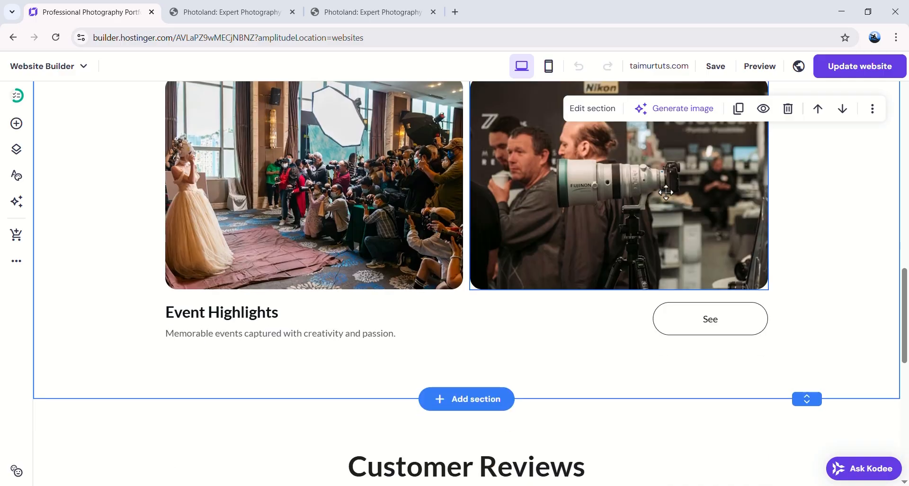
pyautogui.scroll(18, 738, 128)
pyautogui.scroll(2, 738, 128)
pyautogui.click(756, 111)
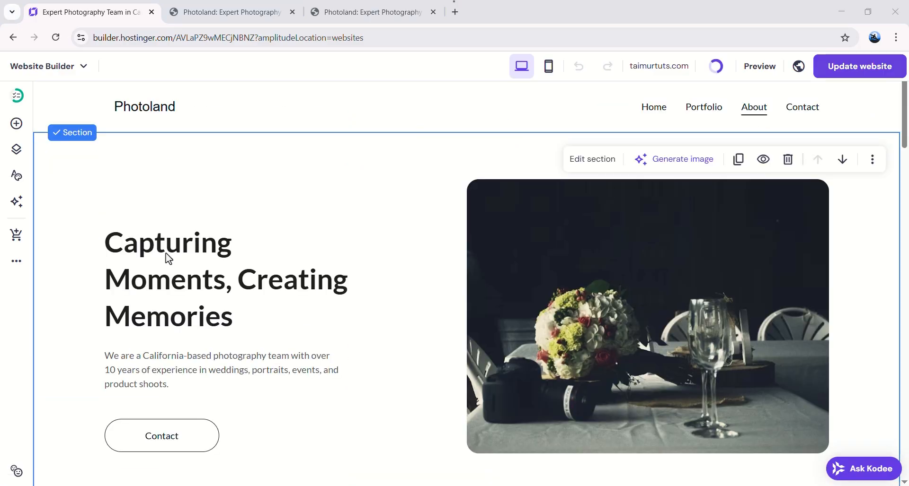
pyautogui.scroll(-5, 231, 267)
pyautogui.scroll(-3, 284, 274)
pyautogui.scroll(10, 651, 179)
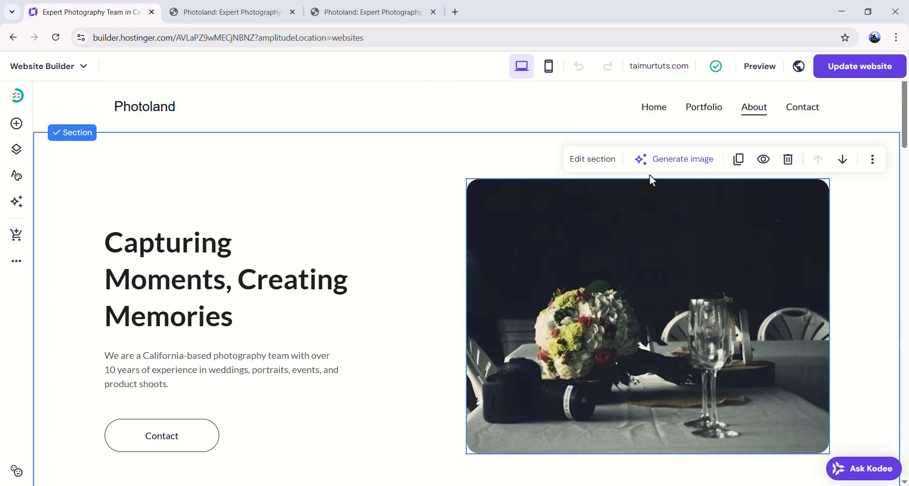
# Step: Go to the Contact page and select its message form block
pyautogui.click(801, 108)
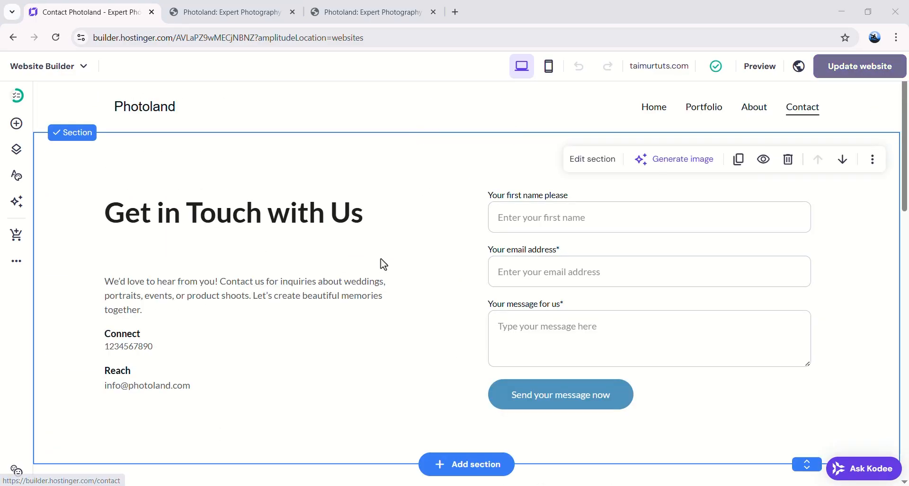
pyautogui.click(592, 225)
pyautogui.click(544, 221)
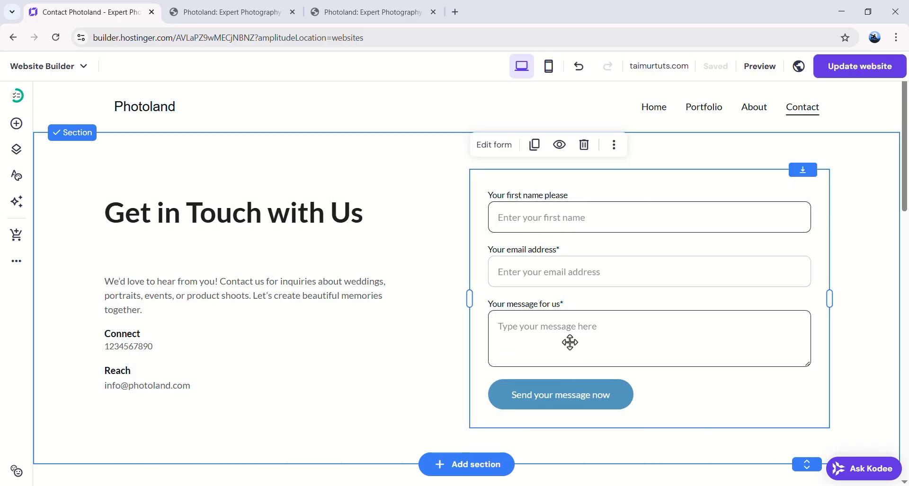
pyautogui.scroll(-2, 567, 338)
pyautogui.scroll(2, 575, 281)
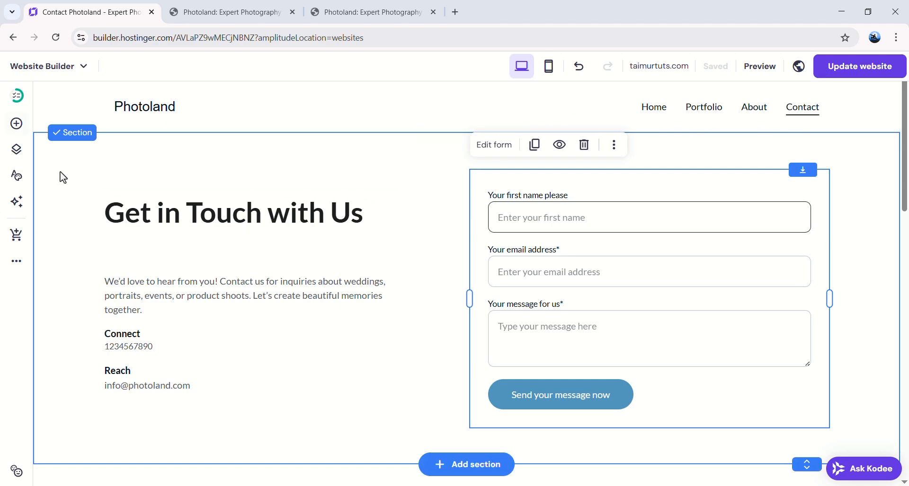
# Step: Add a New empty page to the site navigation, skipping the AI page generator
pyautogui.click(18, 150)
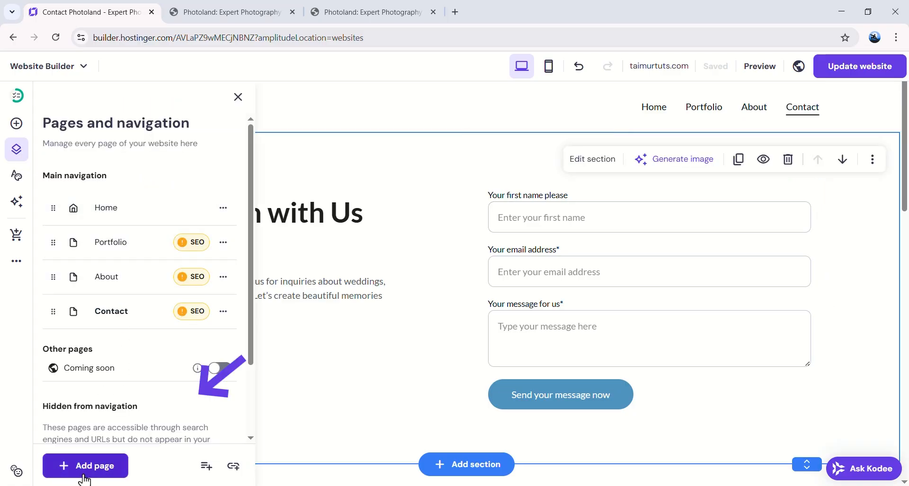
pyautogui.click(97, 466)
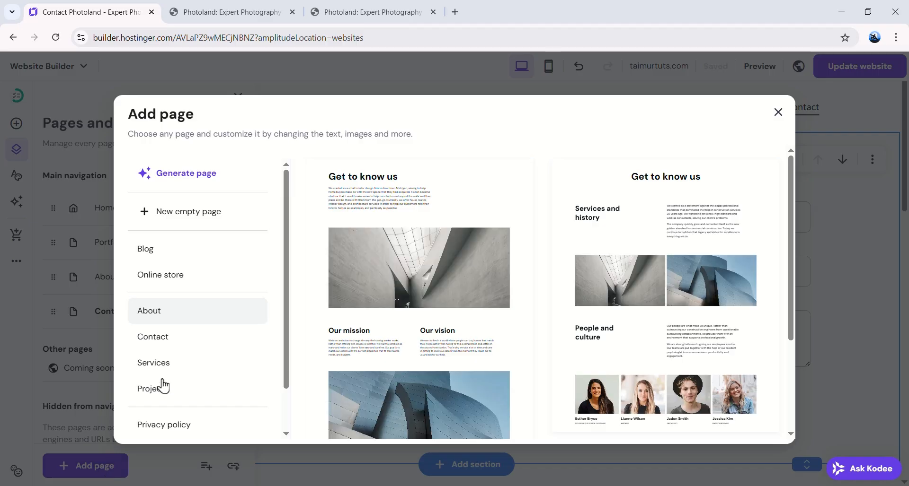
pyautogui.click(218, 183)
pyautogui.click(614, 160)
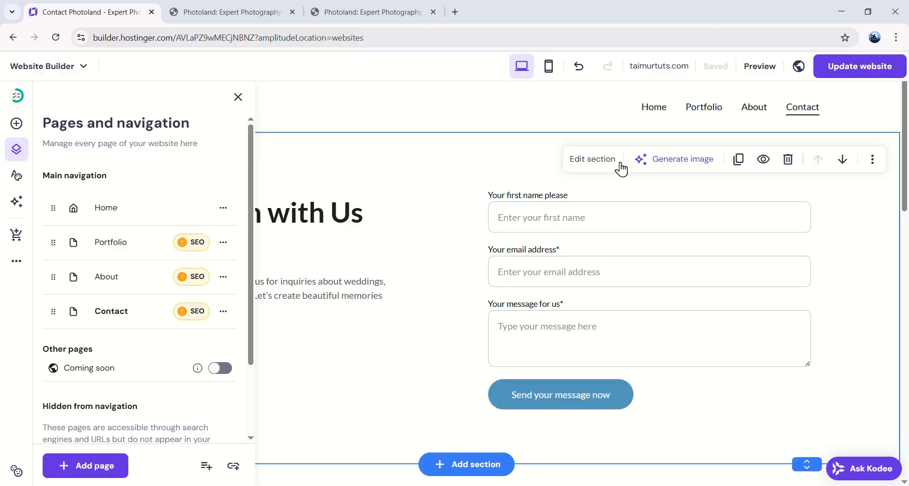
pyautogui.click(85, 466)
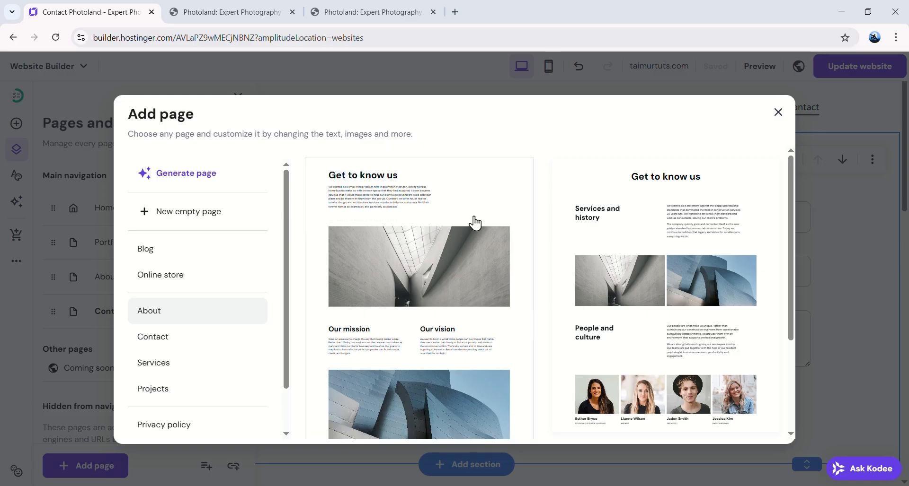
pyautogui.scroll(-3, 484, 302)
pyautogui.scroll(3, 542, 272)
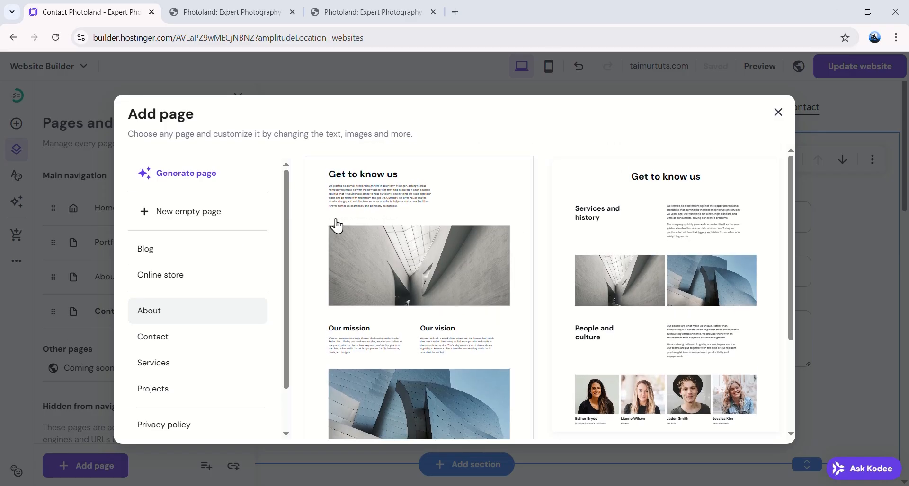
pyautogui.click(208, 225)
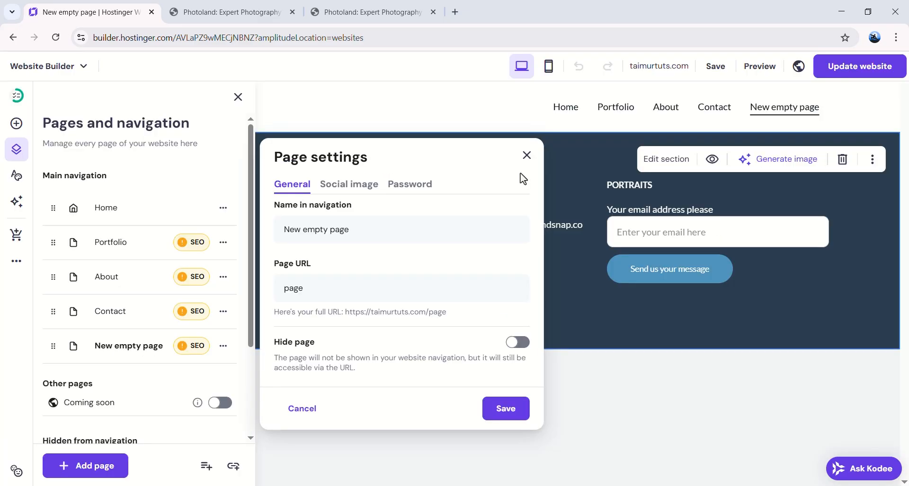
pyautogui.click(526, 156)
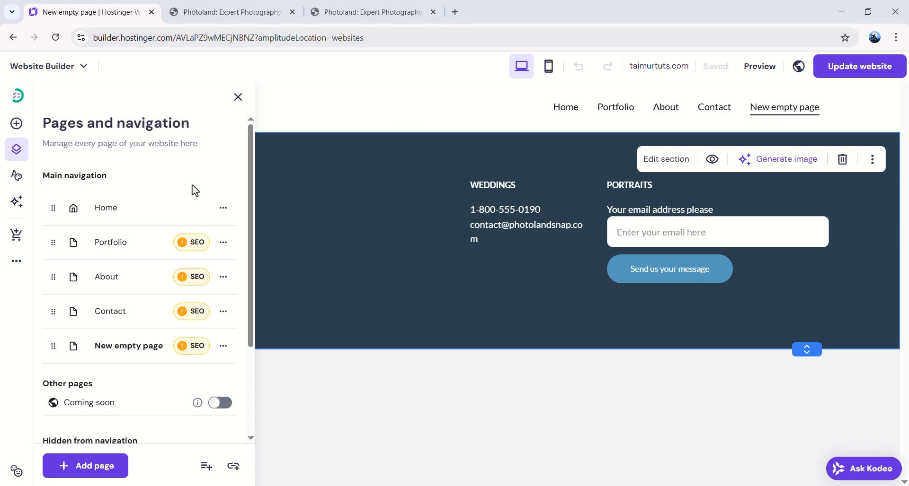
# Step: Rename the new page to 'Gallery' in its page settings and save it
pyautogui.click(223, 346)
pyautogui.click(285, 178)
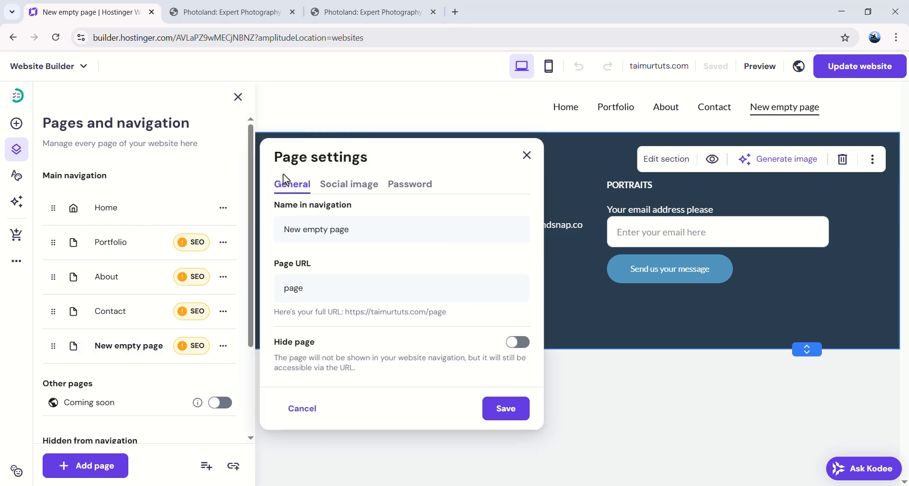
pyautogui.tripleClick(343, 227)
pyautogui.write('Gallery')
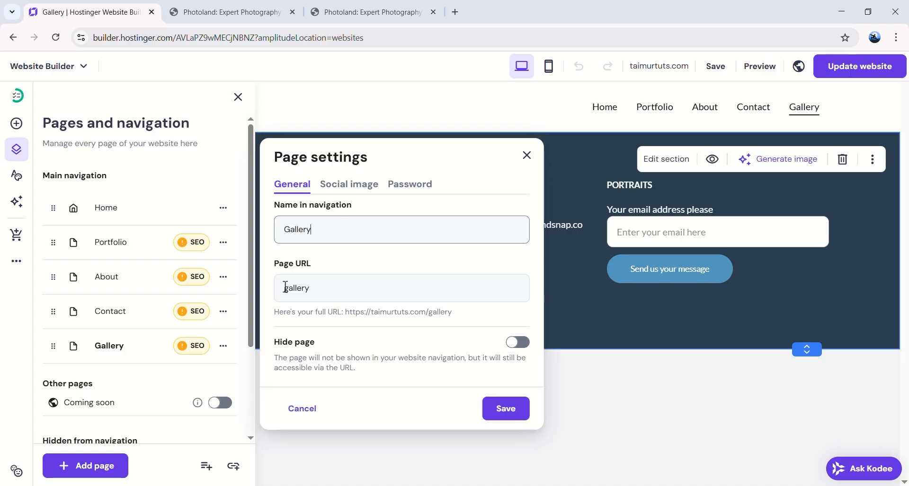
pyautogui.click(506, 409)
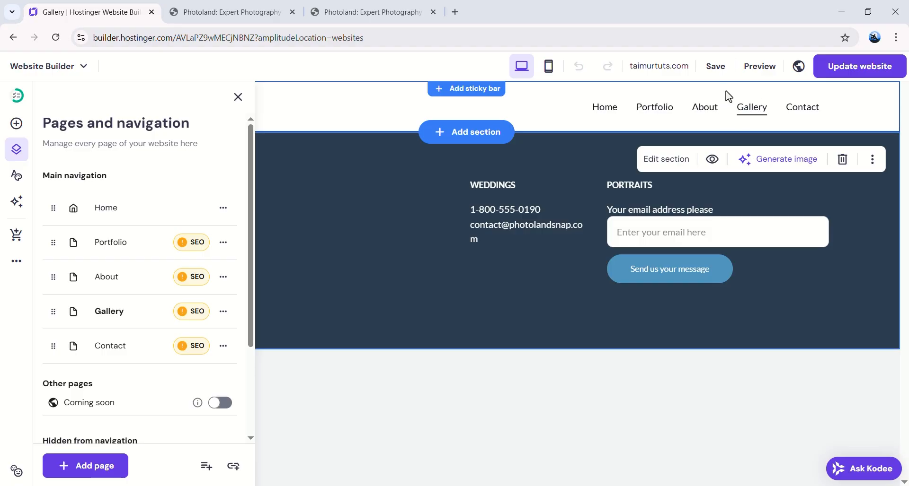
# Step: Publish the site updates and view the live taimurtuts.com site showing Gallery
pyautogui.click(851, 69)
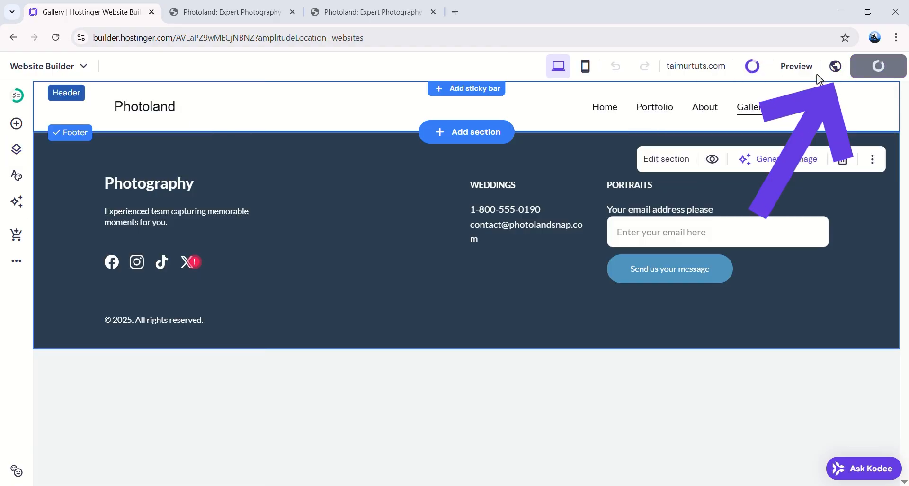
pyautogui.click(695, 67)
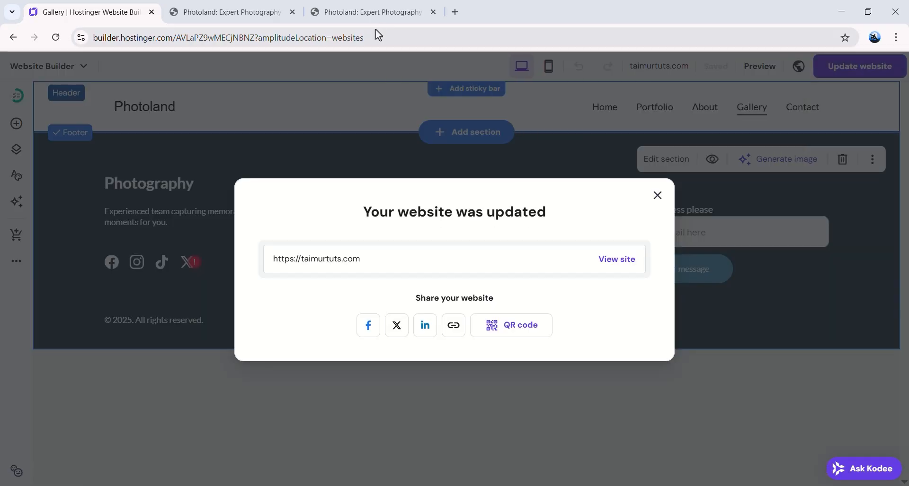
pyautogui.click(236, 12)
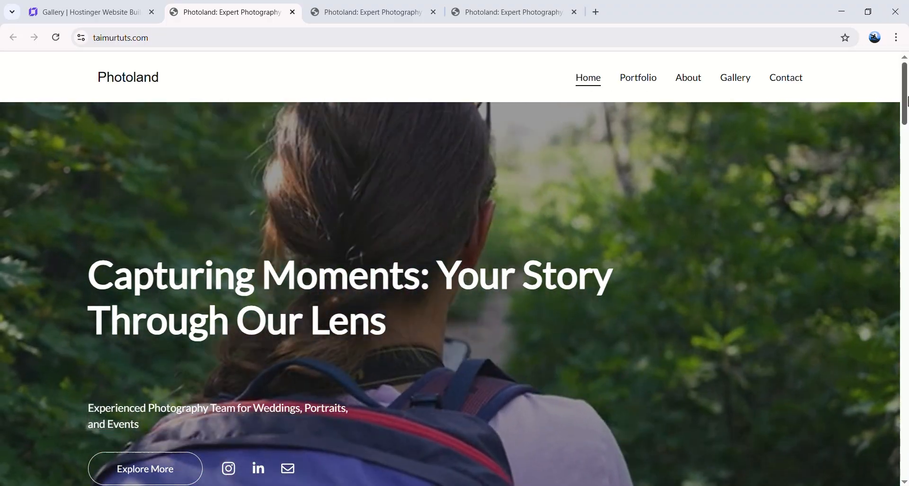
pyautogui.moveTo(905, 112); pyautogui.dragTo(905, 279)
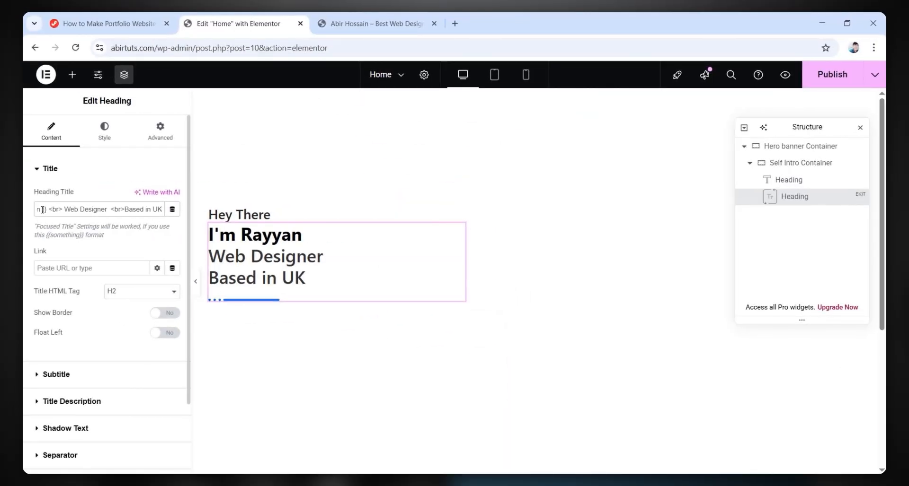
# Step: Hide the heading separator and give the title a near-black colour, 15 top margin and bolder weight
pyautogui.click(60, 455)
pyautogui.click(166, 302)
pyautogui.click(104, 132)
pyautogui.click(44, 243)
pyautogui.click(172, 223)
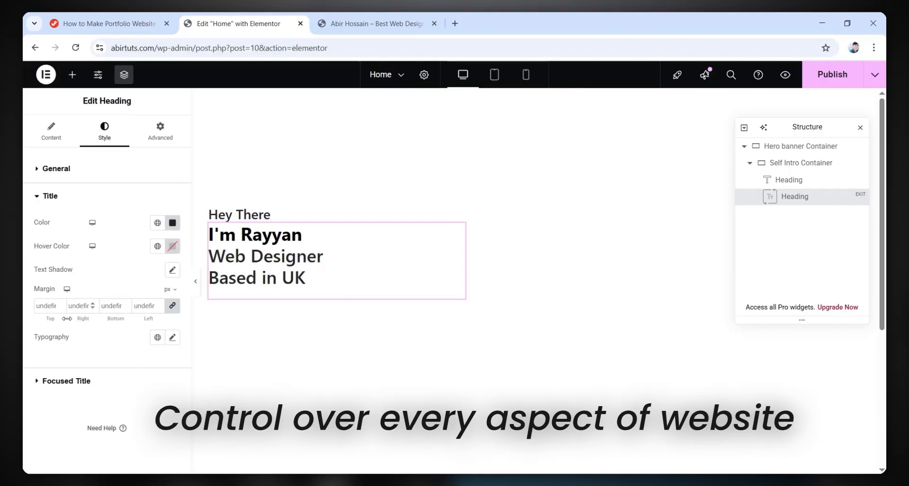
pyautogui.click(173, 306)
pyautogui.click(47, 306)
pyautogui.write('15')
pyautogui.click(110, 306)
pyautogui.write('15')
pyautogui.click(172, 337)
# Step: Colour the Focused Title first line purple with 0 padding
pyautogui.click(67, 381)
pyautogui.click(173, 250)
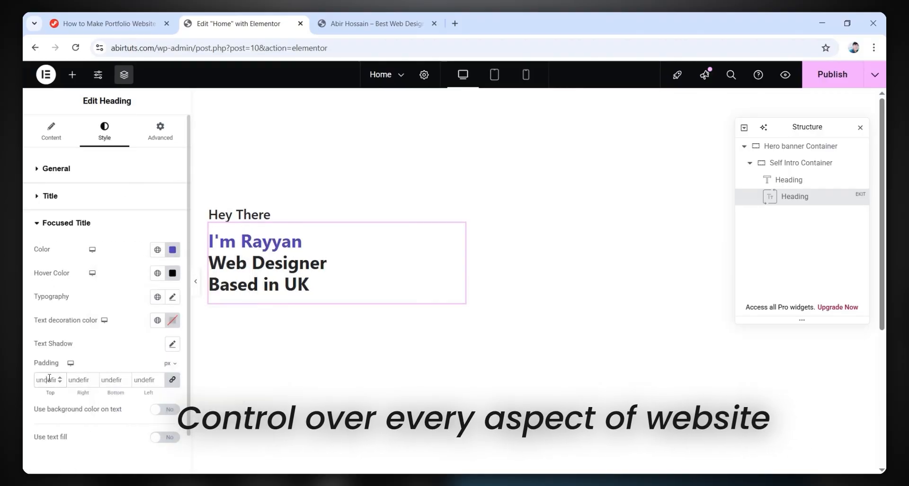
pyautogui.write('0')
pyautogui.click(172, 273)
pyautogui.click(160, 131)
pyautogui.scroll(-5, 61, 288)
# Step: Set the heading's layout padding to 0 and make it an H1
pyautogui.click(73, 453)
pyautogui.click(55, 169)
pyautogui.click(47, 253)
pyautogui.write('0')
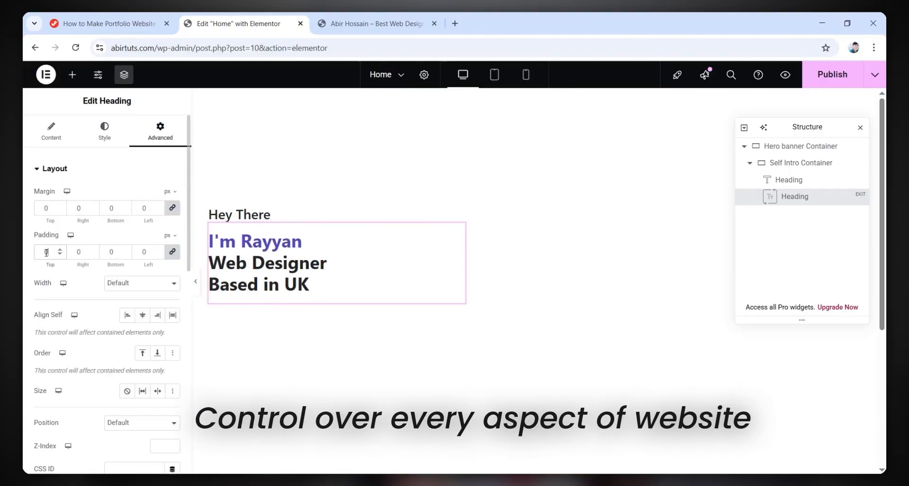
pyautogui.click(51, 132)
pyautogui.click(142, 290)
# Step: Add a Text Editor widget under the heading and paste in the intro paragraph
pyautogui.click(133, 306)
pyautogui.click(72, 74)
pyautogui.moveTo(74, 419); pyautogui.dragTo(285, 342)
pyautogui.click(120, 336)
pyautogui.hotkey('ctrl', 'a')
pyautogui.write('Transforming visions into vibrant, functional websites with creativity, innovation, and seamless design tailored to captivate your audience effortlessly.')
# Step: Left-align the intro paragraph at 18px text size and adjust its spacing
pyautogui.click(104, 132)
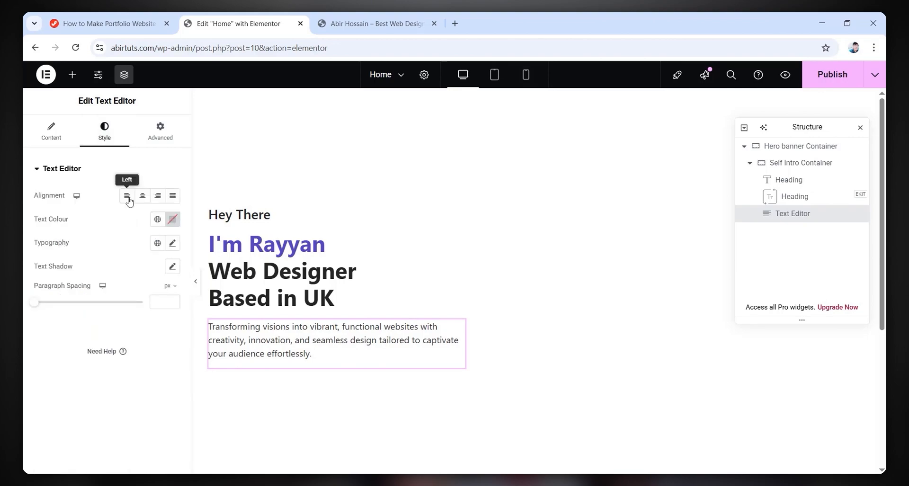
pyautogui.click(126, 195)
pyautogui.click(172, 244)
pyautogui.write('18')
pyautogui.click(160, 132)
pyautogui.click(89, 386)
pyautogui.click(57, 353)
# Step: Add a row Container below the paragraph named 'Button Container'
pyautogui.click(72, 75)
pyautogui.moveTo(78, 282); pyautogui.dragTo(279, 402)
pyautogui.doubleClick(792, 231)
pyautogui.write('Button Container')
pyautogui.scroll(-2, 107, 307)
pyautogui.click(127, 246)
pyautogui.scroll(3, 107, 284)
pyautogui.click(160, 132)
pyautogui.click(172, 208)
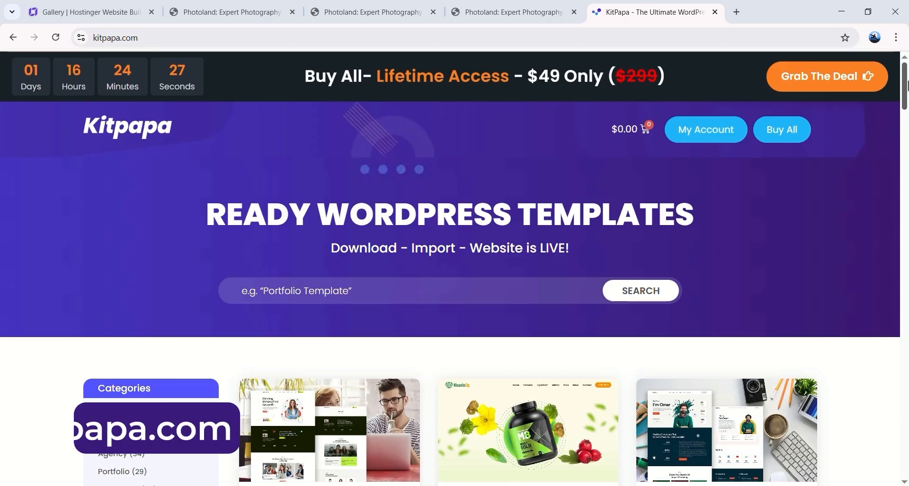
# Step: Duplicate the star icon and move the copy after App Design
pyautogui.moveTo(904, 84); pyautogui.dragTo(905, 136)
pyautogui.scroll(-6, 625, 245)
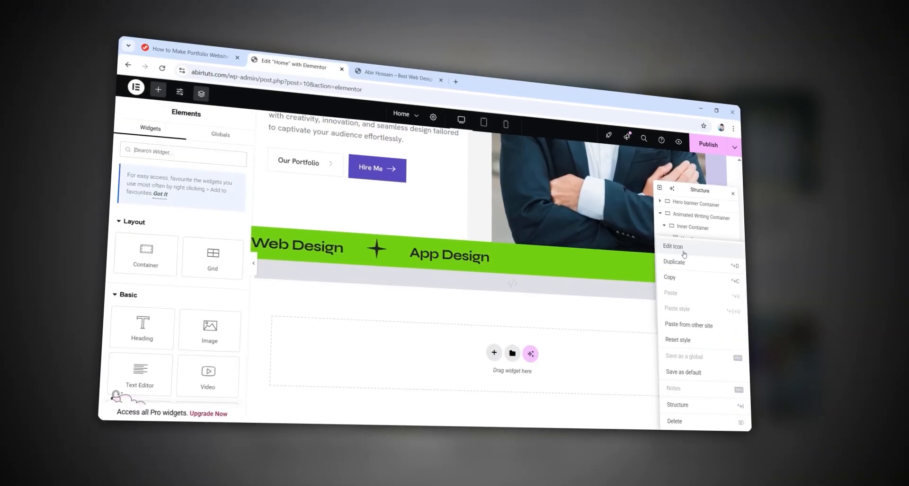
pyautogui.click(683, 264)
pyautogui.moveTo(687, 262); pyautogui.dragTo(691, 276)
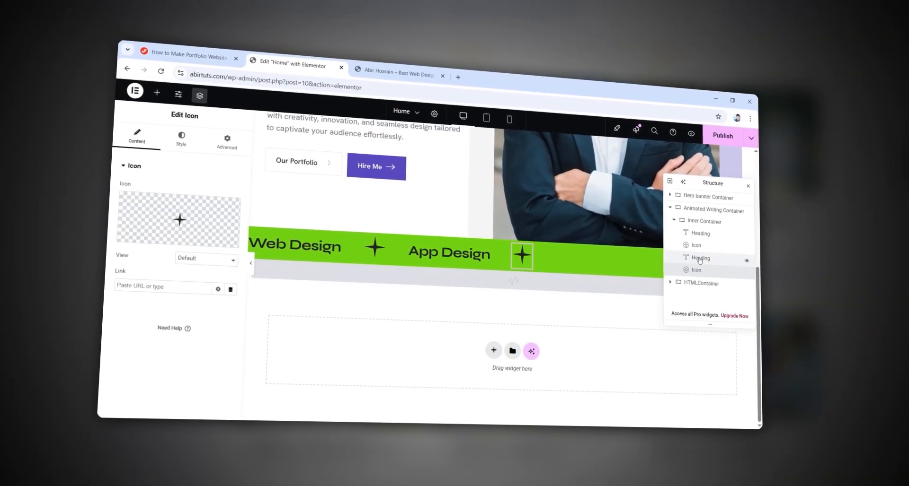
# Step: Duplicate the App Design heading and change its title to 'Dashboard'
pyautogui.rightClick(692, 260)
pyautogui.click(684, 263)
pyautogui.write('Dashboard')
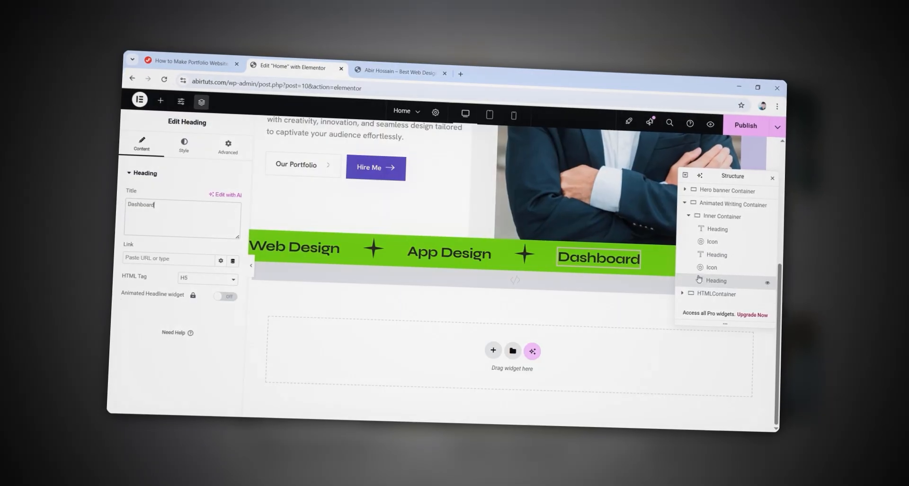